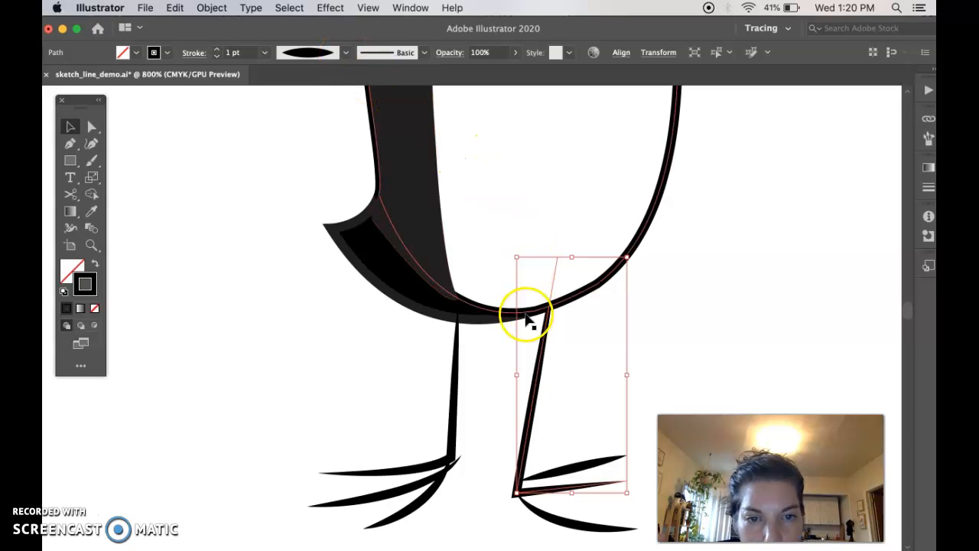
Step: Nudge the middle toe of the penguin's left-hand foot slightly outward so its inner end meets the bottom of the leg
left_click(694, 342)
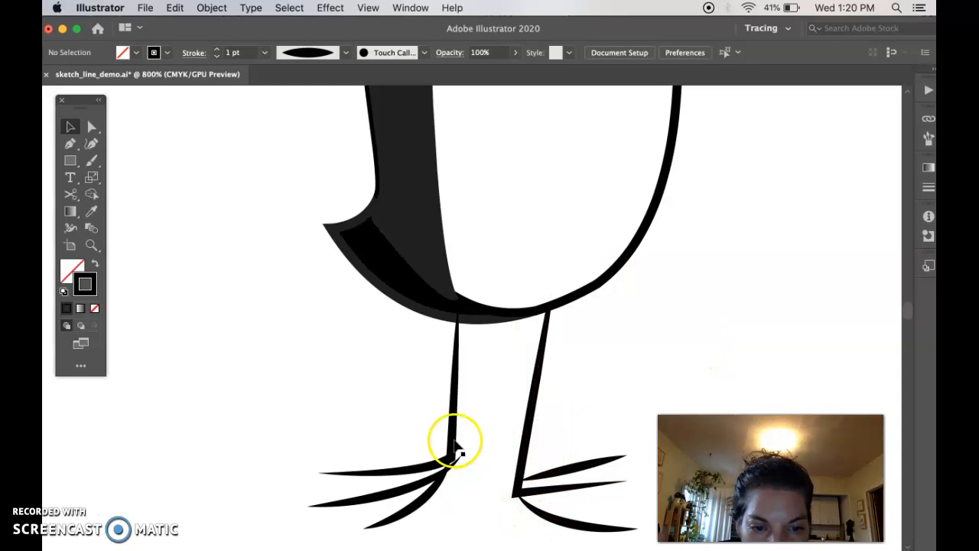
scroll(459, 413, "down", 3)
left_click(434, 410)
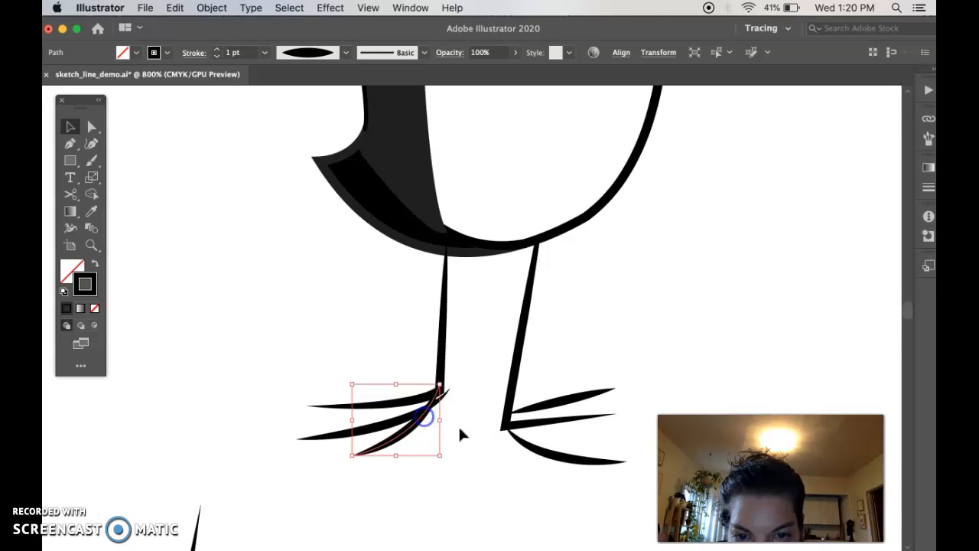
left_click(466, 433)
left_click(402, 422)
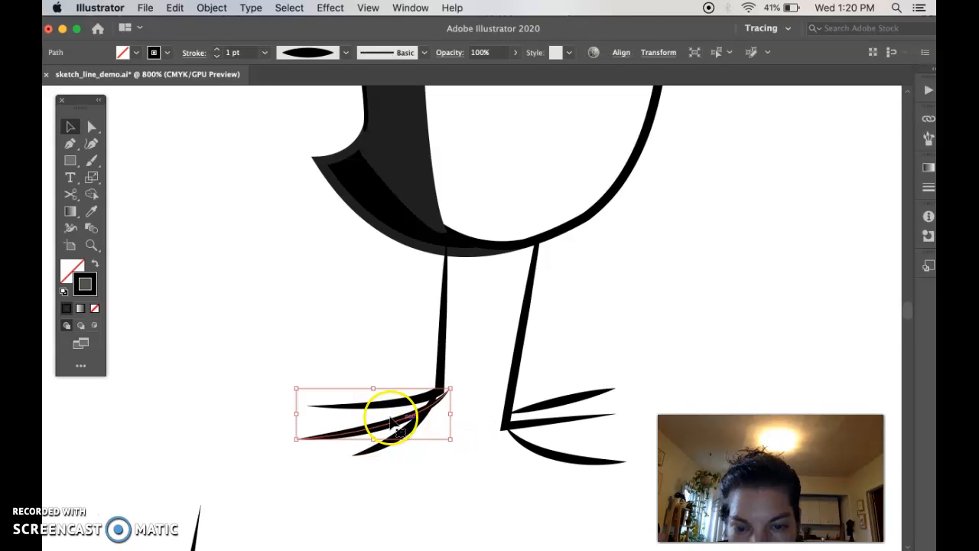
key("super+plus")
key("super+plus")
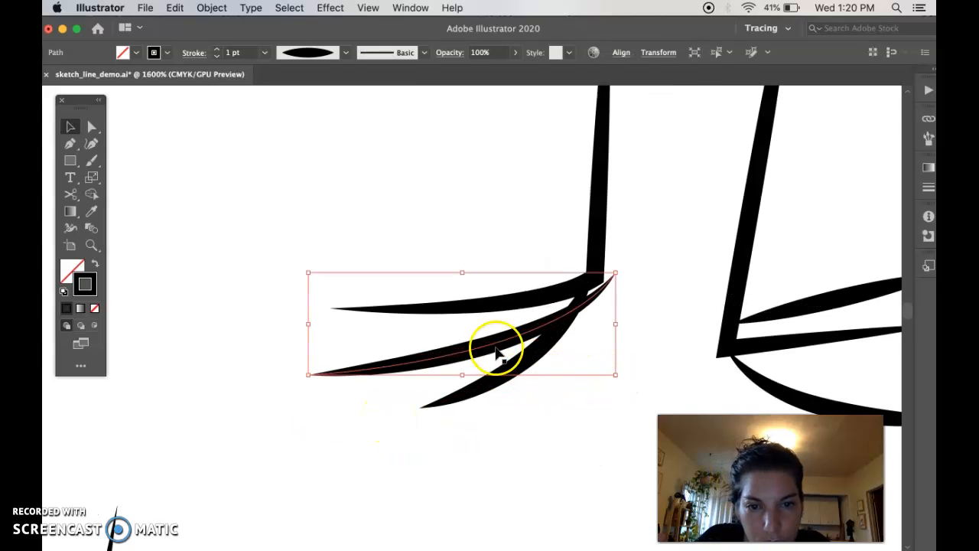
left_click_drag(498, 342, 482, 341)
left_click(635, 334)
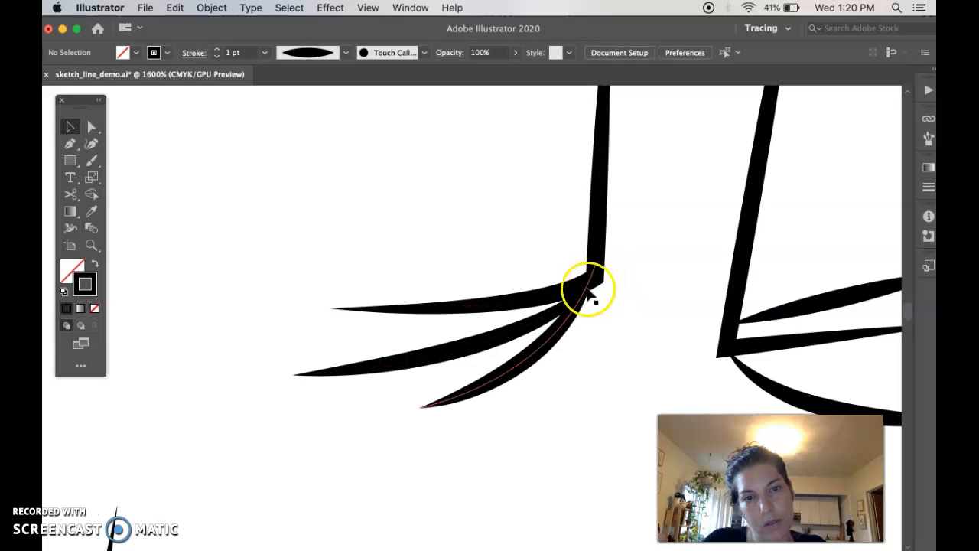
Step: Pull the two lower toes of the left-hand foot away from the ankle and inspect the combined leg-and-toe path
left_click_drag(549, 340, 532, 414)
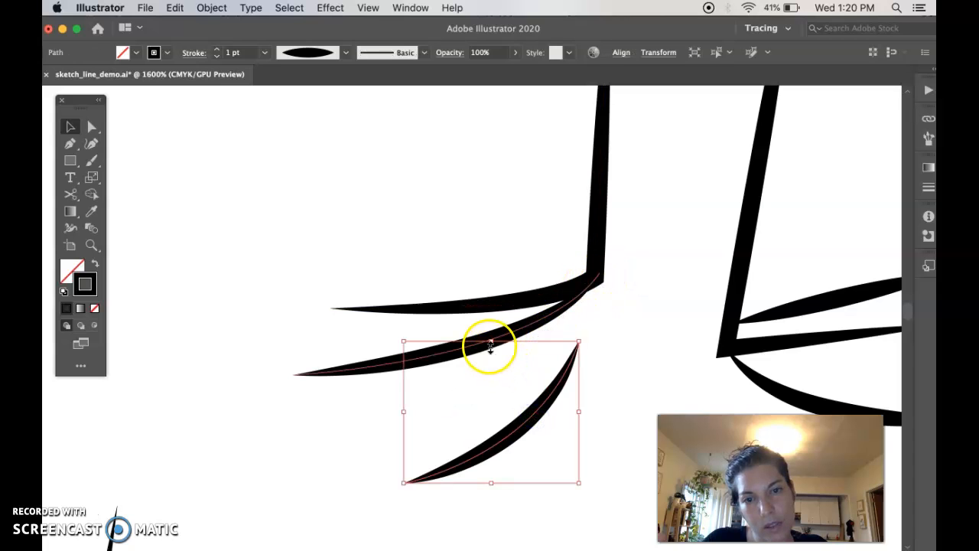
left_click_drag(480, 346, 457, 400)
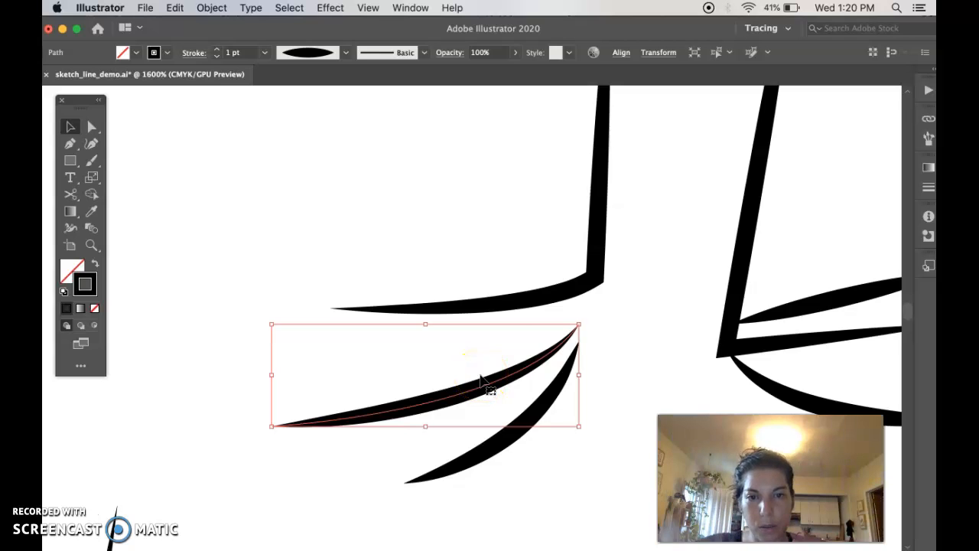
left_click(575, 294)
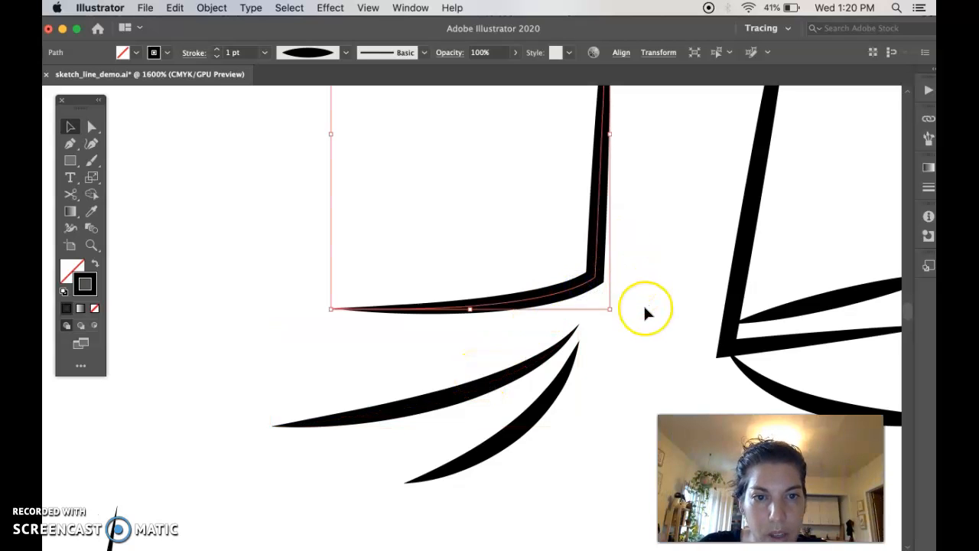
scroll(644, 303, "up", 5)
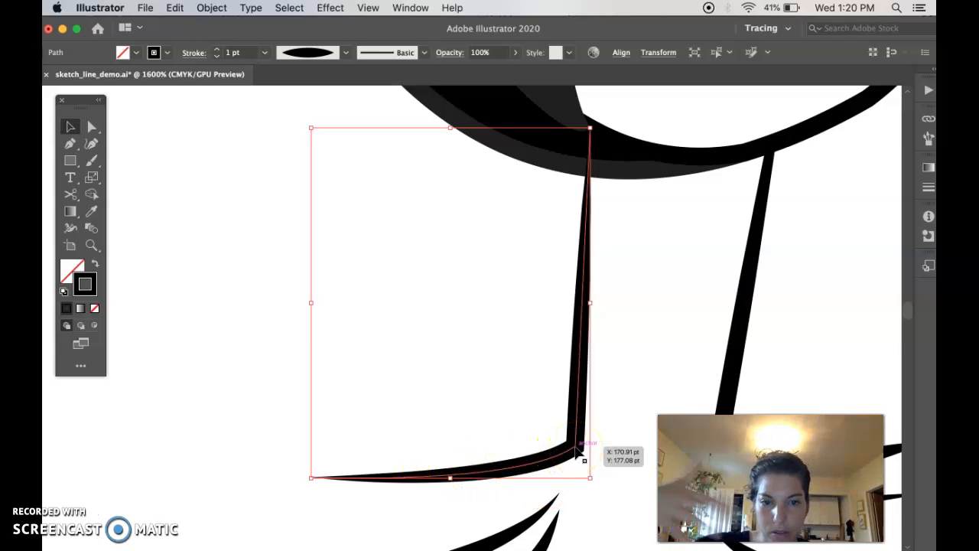
left_click(579, 454)
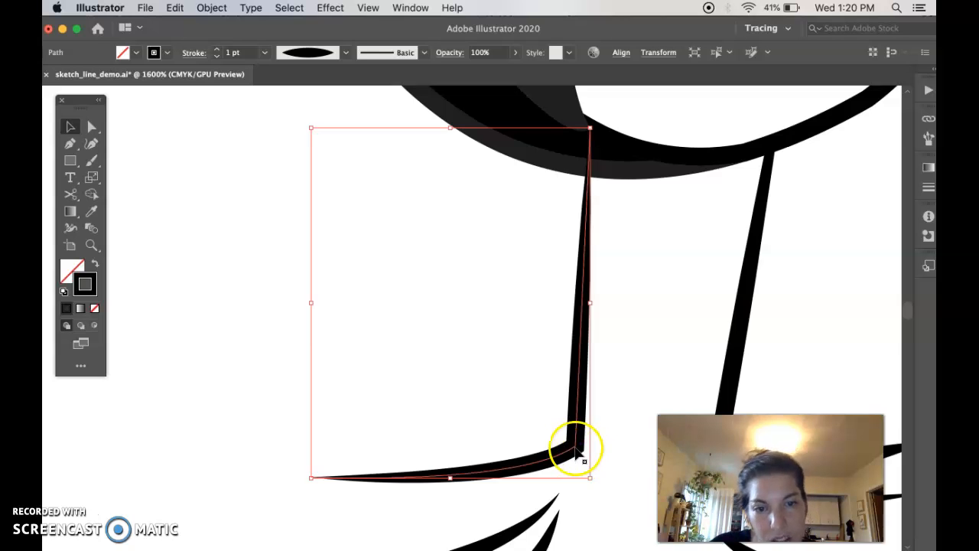
left_click(621, 382)
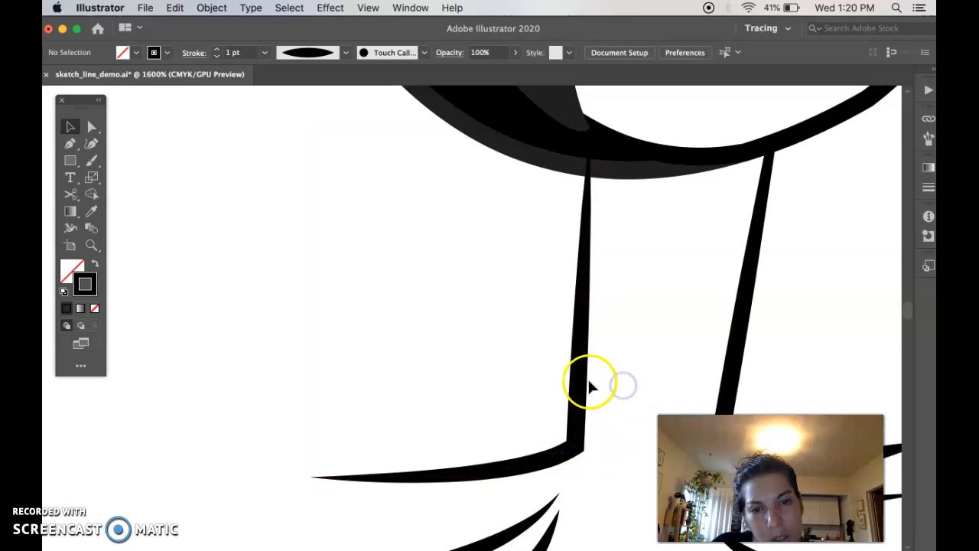
scroll(589, 413, "down", 5)
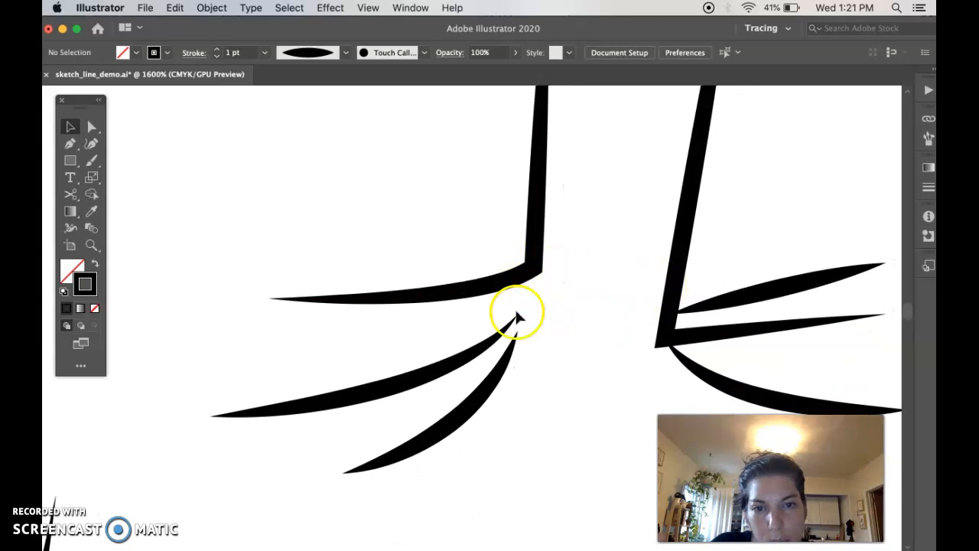
Step: Move the two detached toes back so their inner ends meet the corner of the left-hand leg path
mouse_move(478, 360)
left_mouse_down()
mouse_move(483, 317)
mouse_move(494, 312)
left_mouse_up()
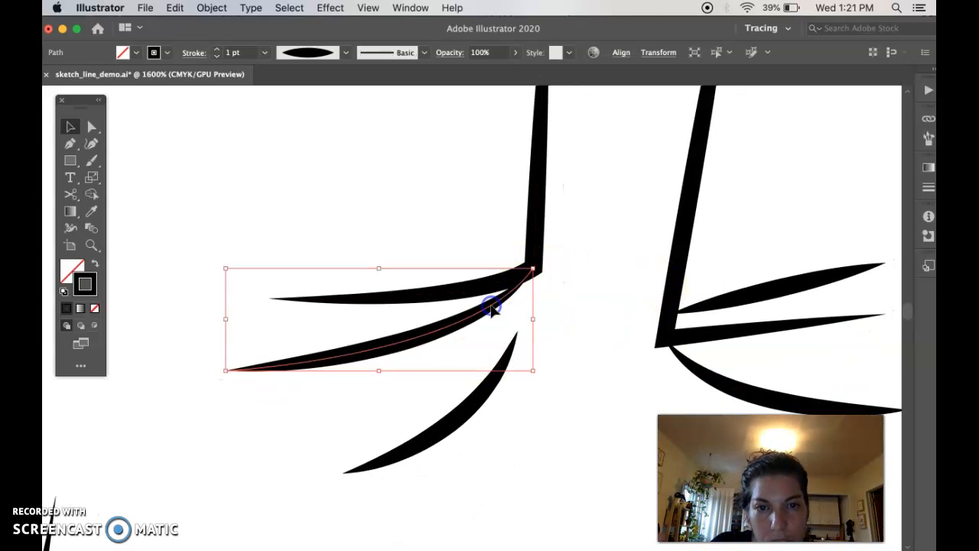
mouse_move(489, 383)
left_mouse_down()
mouse_move(506, 299)
mouse_move(508, 330)
left_mouse_up()
left_click(544, 383)
left_click(557, 318)
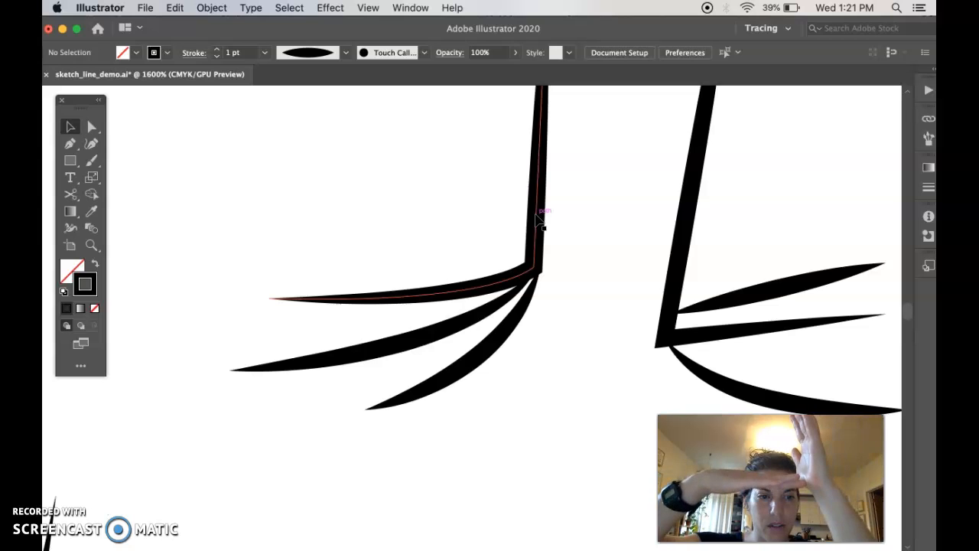
left_click(527, 300)
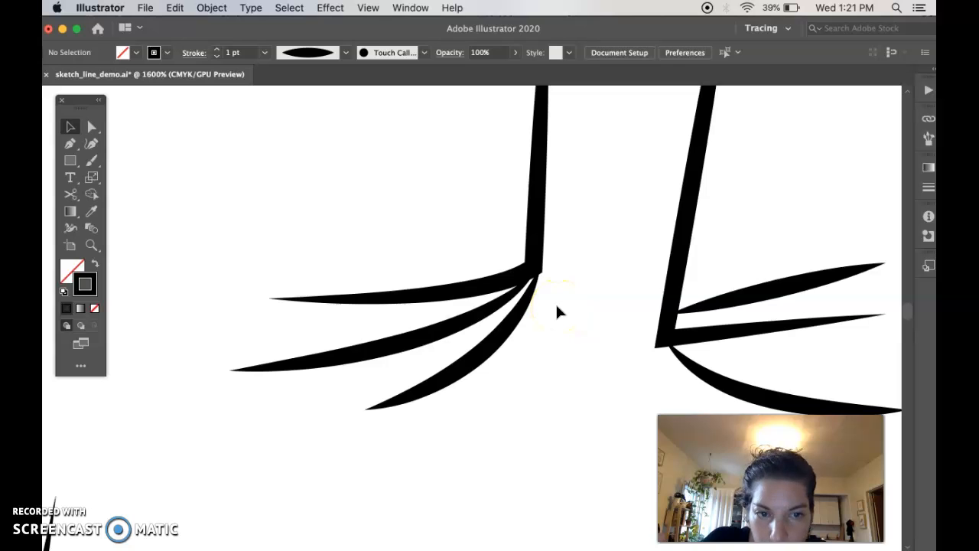
Step: Examine the right-hand leg-and-toe path and compare its tapered shape with the left-hand leg
scroll(548, 290, "down", 5)
scroll(549, 290, "left", 2)
scroll(548, 284, "down", 10)
scroll(549, 285, "left", 3)
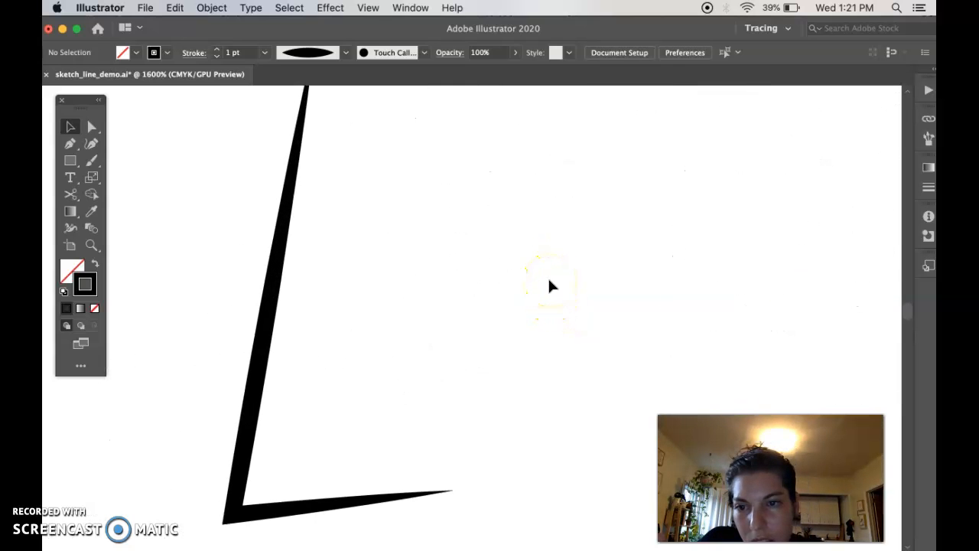
scroll(549, 286, "left", 8)
scroll(549, 286, "down", 4)
left_click(597, 237)
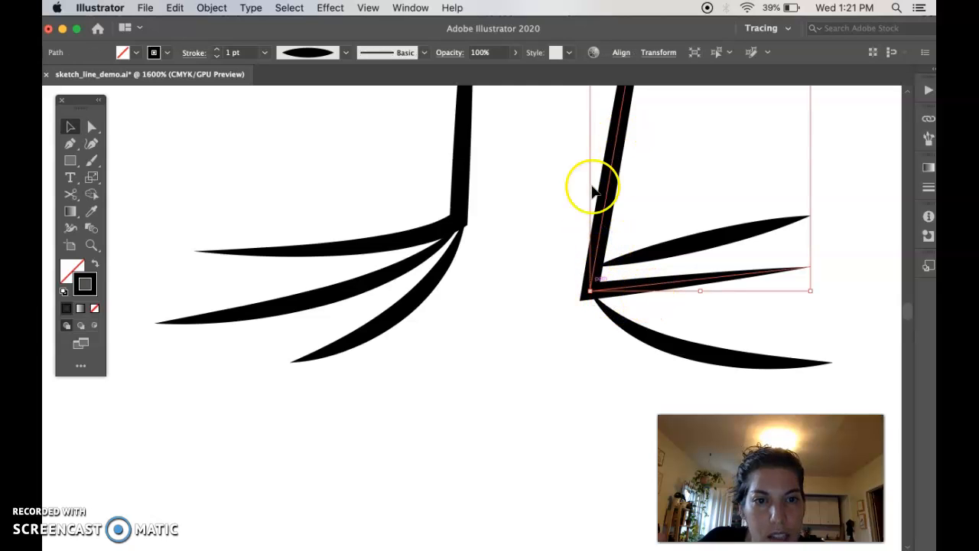
scroll(574, 295, "up", 5)
scroll(574, 295, "right", 1)
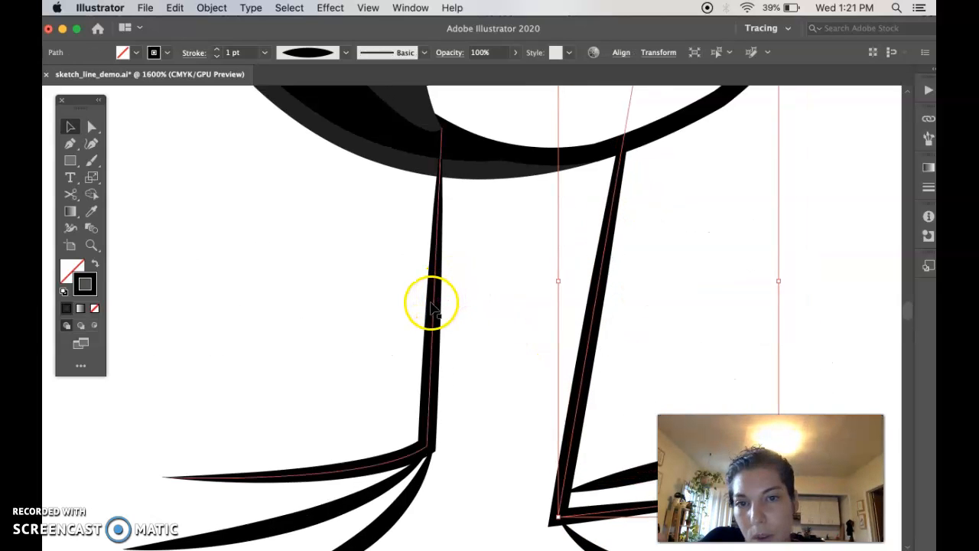
scroll(475, 287, "down", 2)
scroll(467, 214, "up", 1)
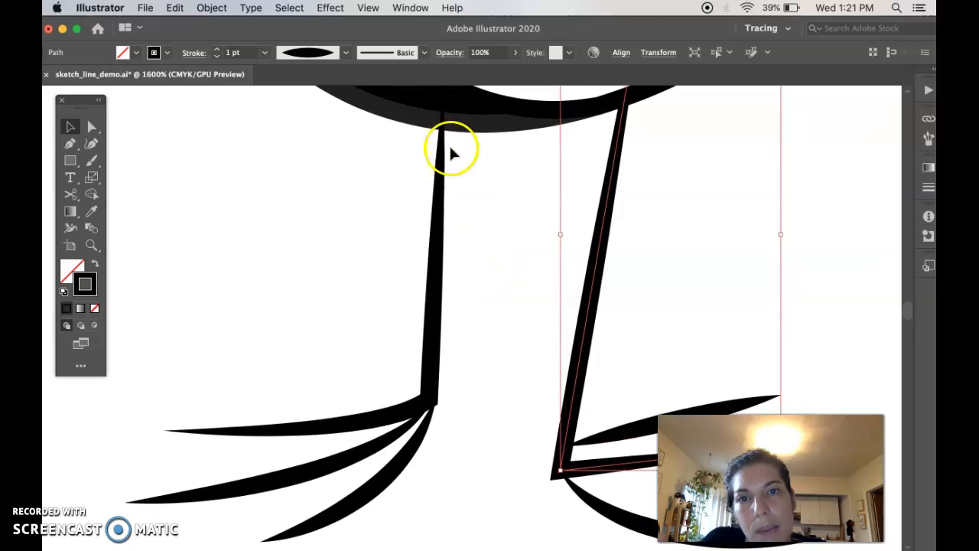
Step: Set the left-hand leg path's stroke to 4 pt with the Uniform width profile
left_click(436, 260)
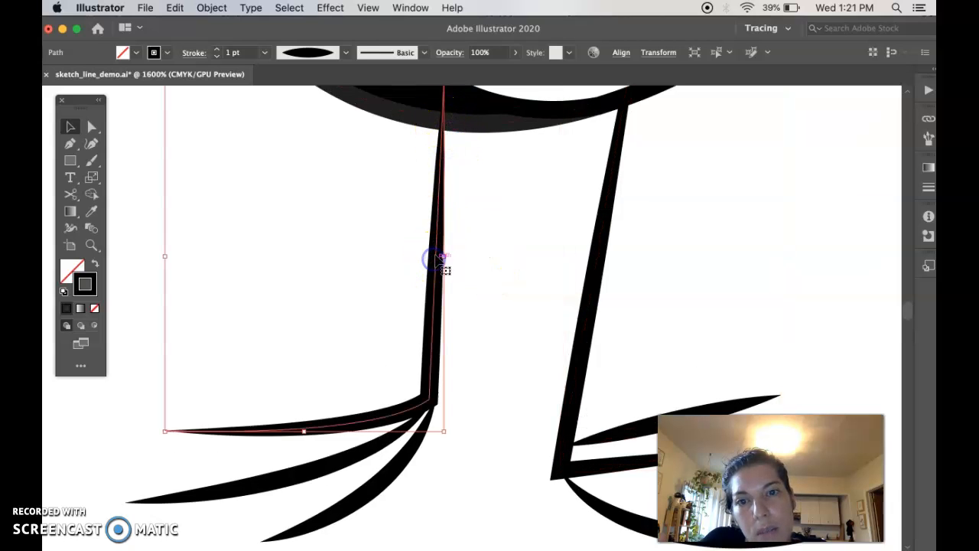
left_click(268, 53)
left_click(280, 159)
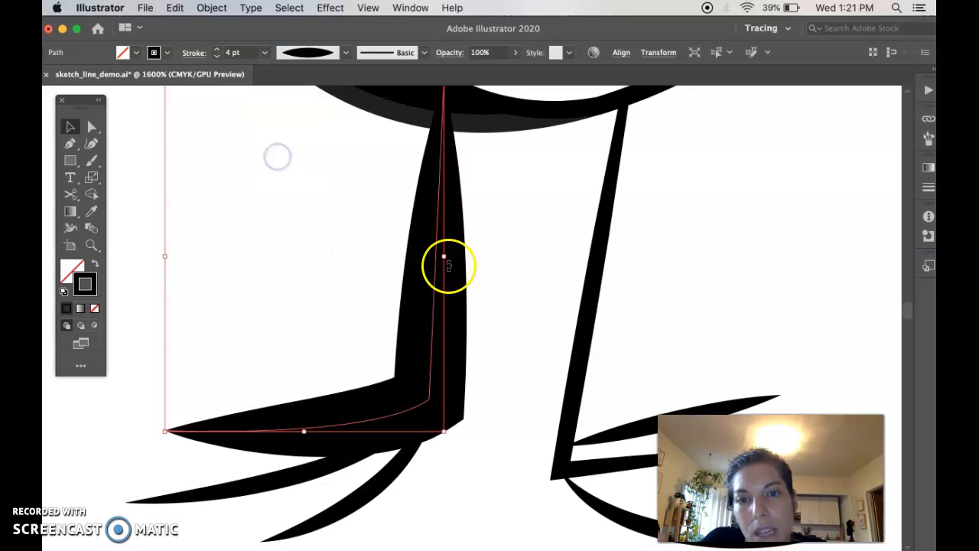
left_click(346, 53)
left_click(330, 74)
left_click(485, 263)
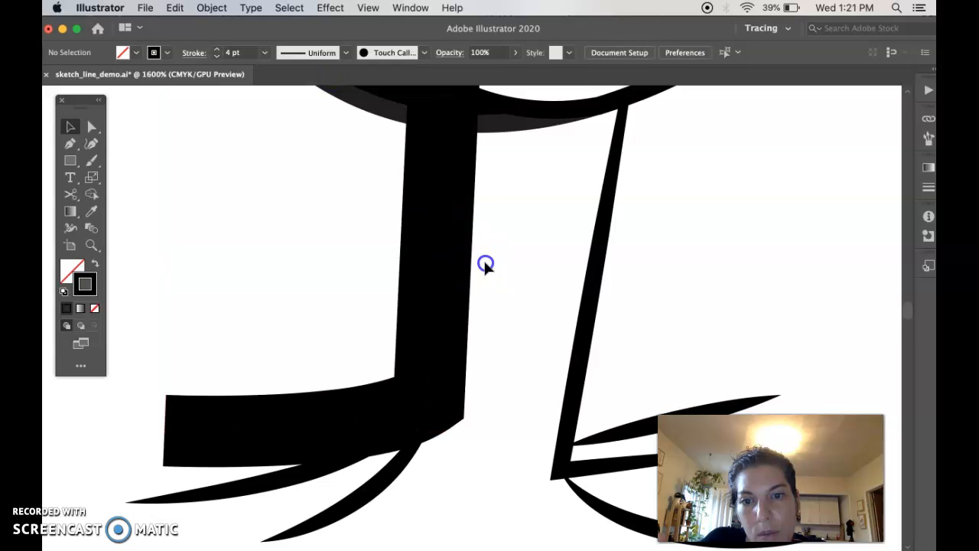
Step: Compare the thickened leg with the other penguins' legs, and examine the separate L-shaped line below the penguins
scroll(505, 335, "down", 3)
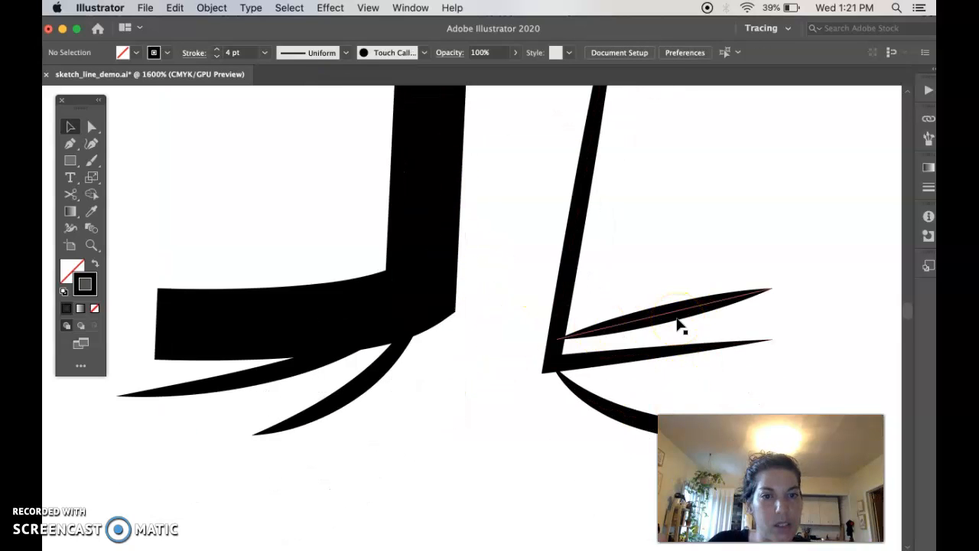
scroll(527, 234, "up", 4)
scroll(525, 227, "down", 8)
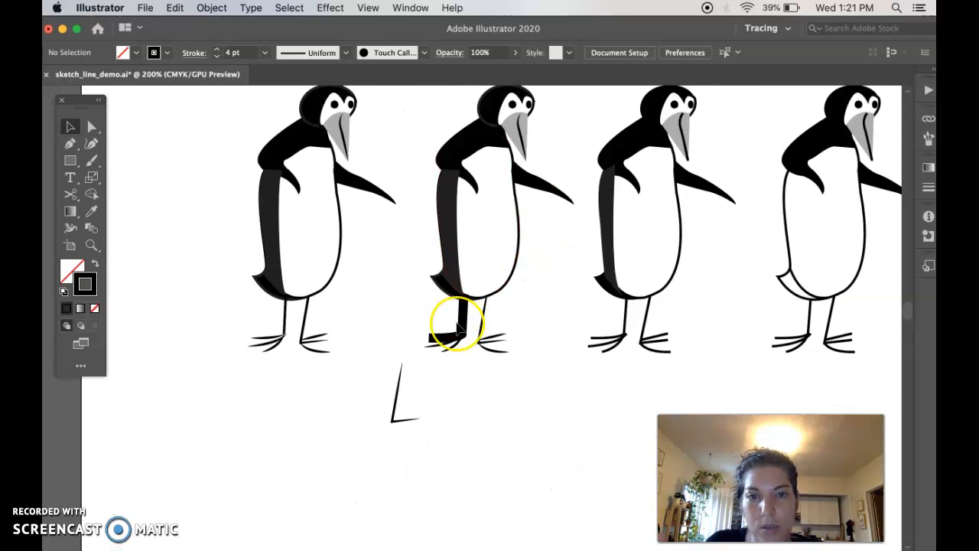
scroll(455, 380, "down", 1)
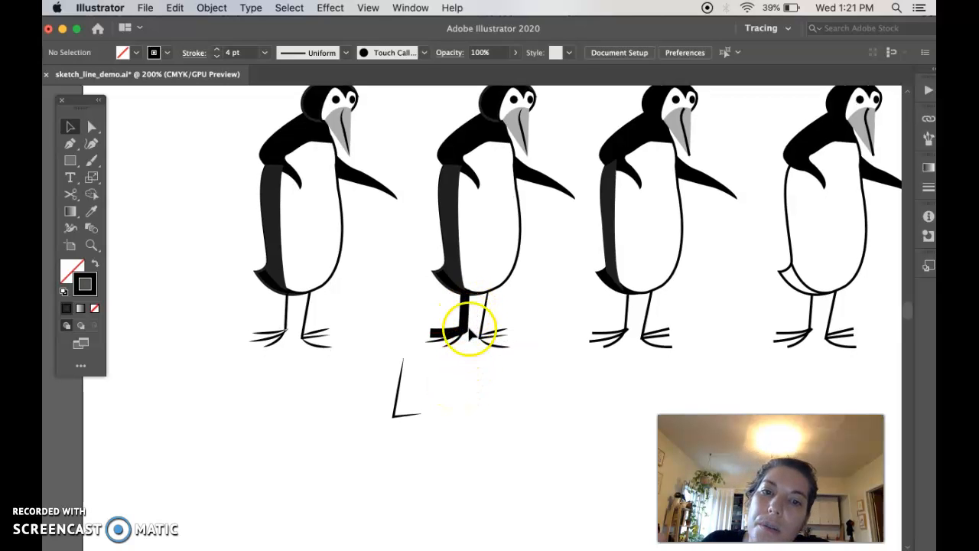
scroll(454, 360, "up", 4)
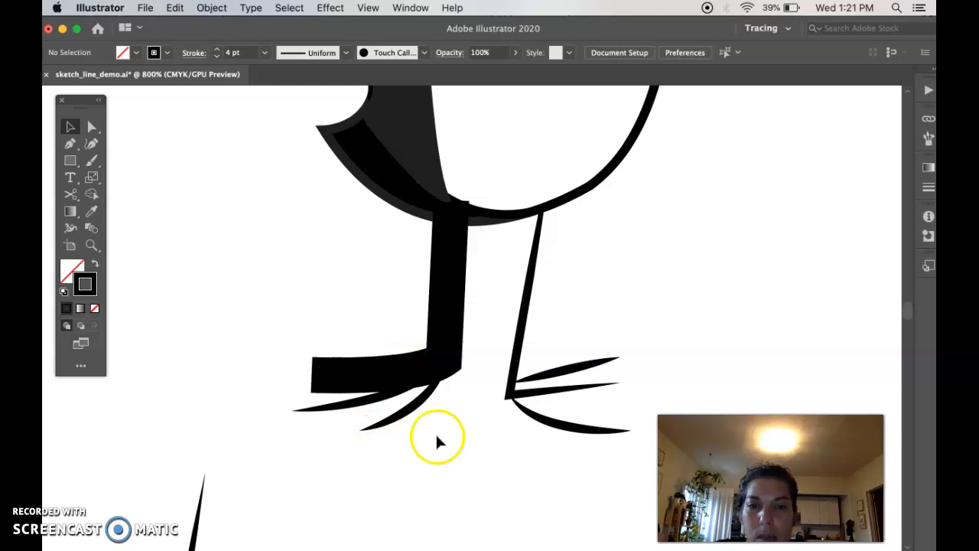
scroll(450, 441, "down", 5)
scroll(450, 441, "down", 4)
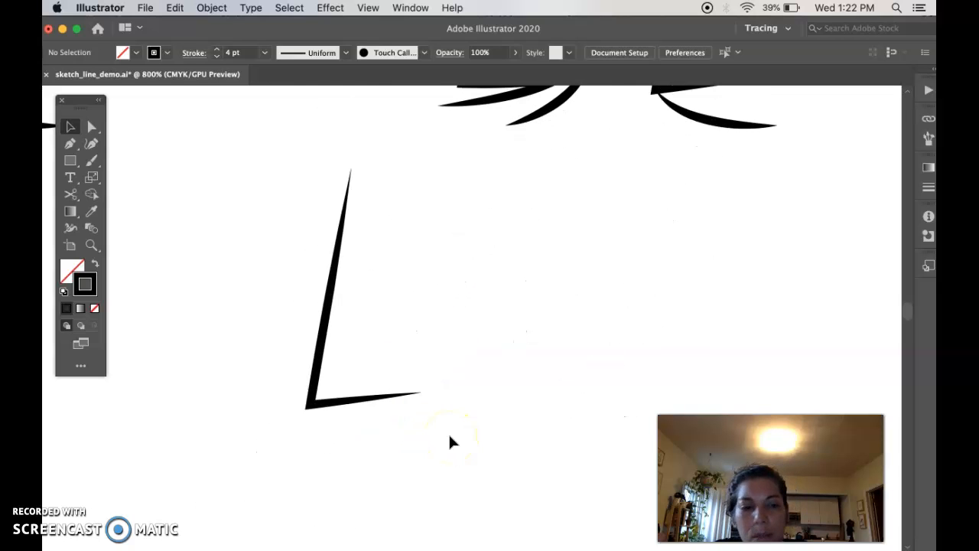
key("super+plus")
key("super+plus")
scroll(395, 385, "left", 3)
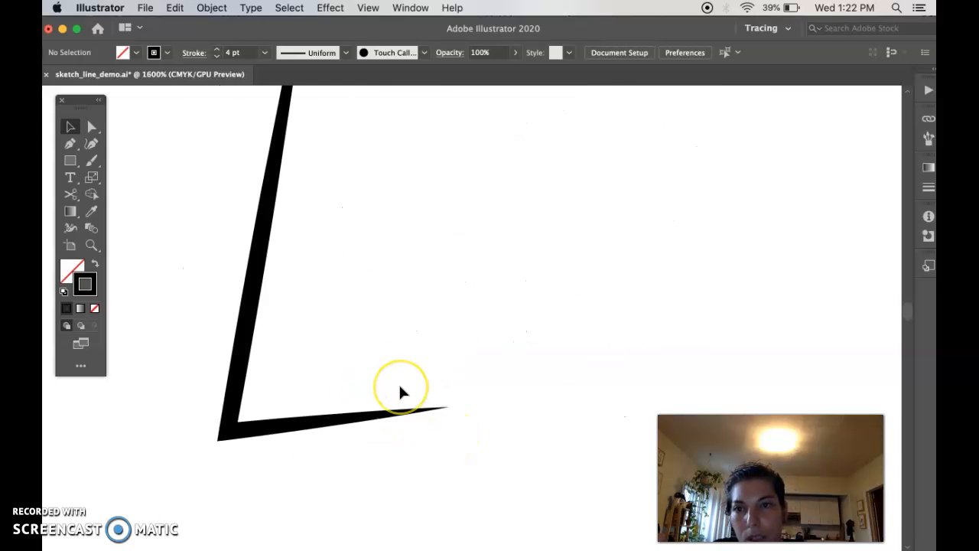
scroll(400, 387, "left", 2)
scroll(399, 387, "down", 1)
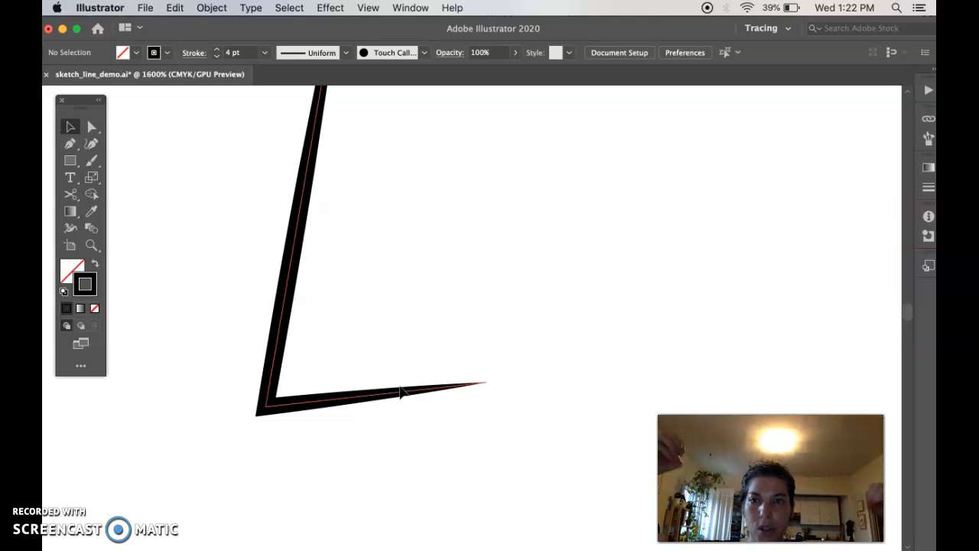
scroll(335, 436, "left", 3)
scroll(335, 437, "up", 2)
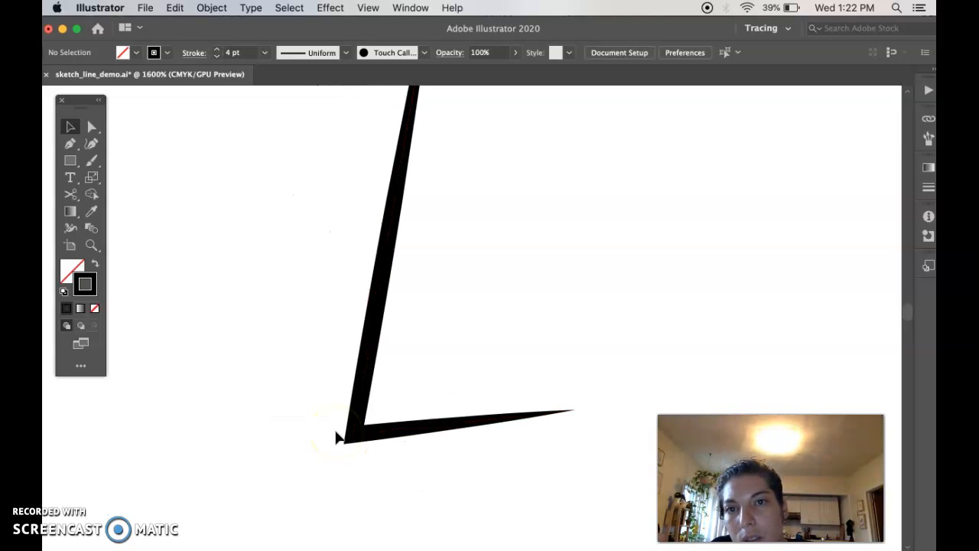
Step: Cut the L-shaped line below the penguins at its corner anchor with the Scissors tool
left_click(360, 413)
left_click(357, 409)
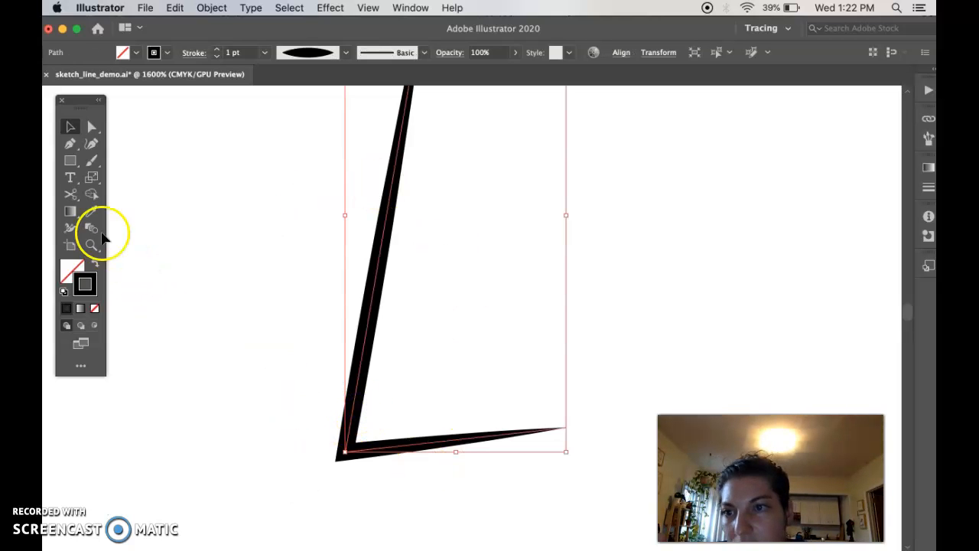
left_click(69, 195)
left_click(102, 209)
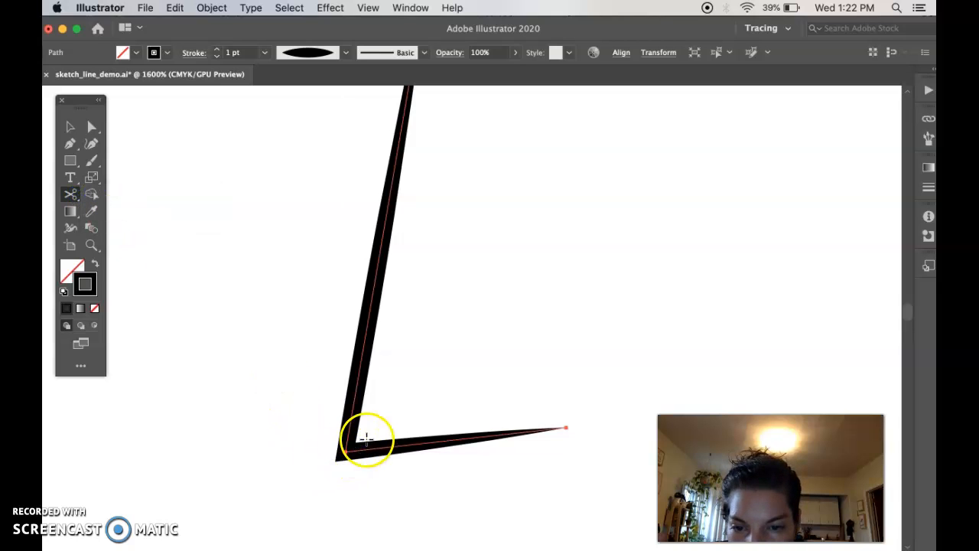
left_click(366, 438)
left_click(624, 316)
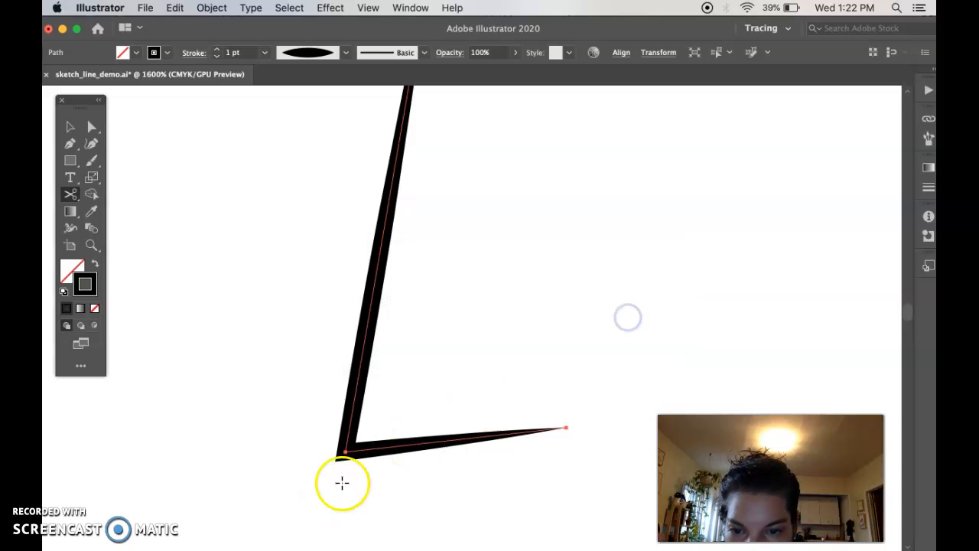
left_click(345, 452)
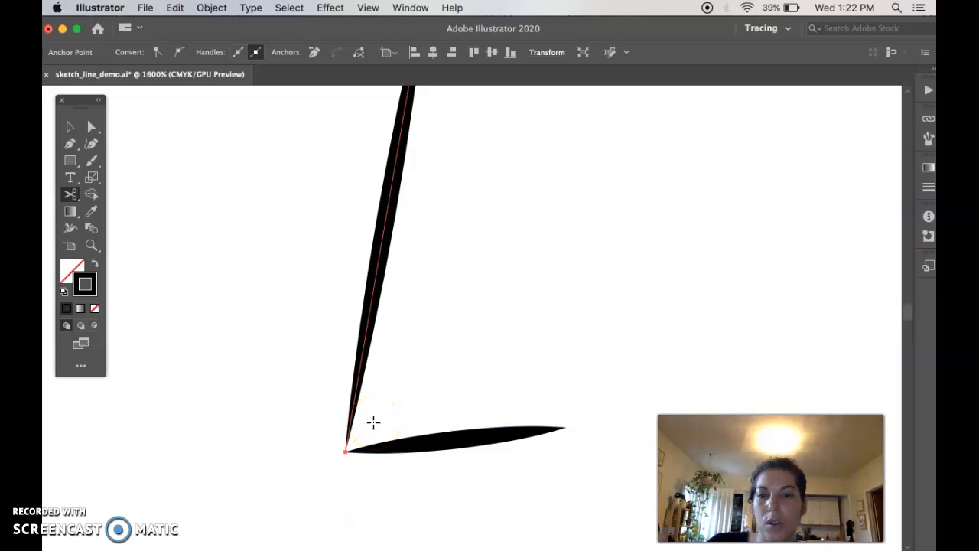
Step: Try cutting the L-shaped line near its corner and partway up the leg segment, and undo the cut
left_click(362, 438)
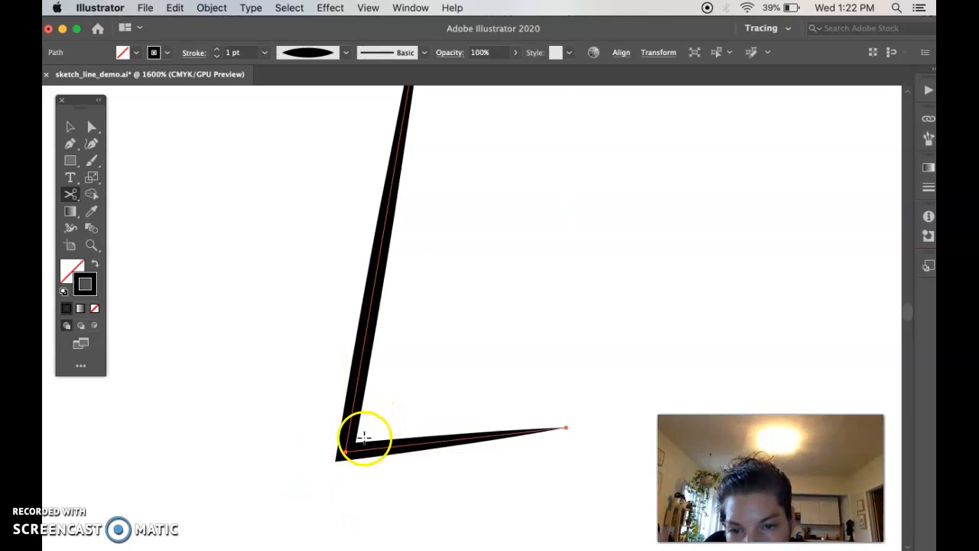
left_click(350, 448)
left_click(629, 315)
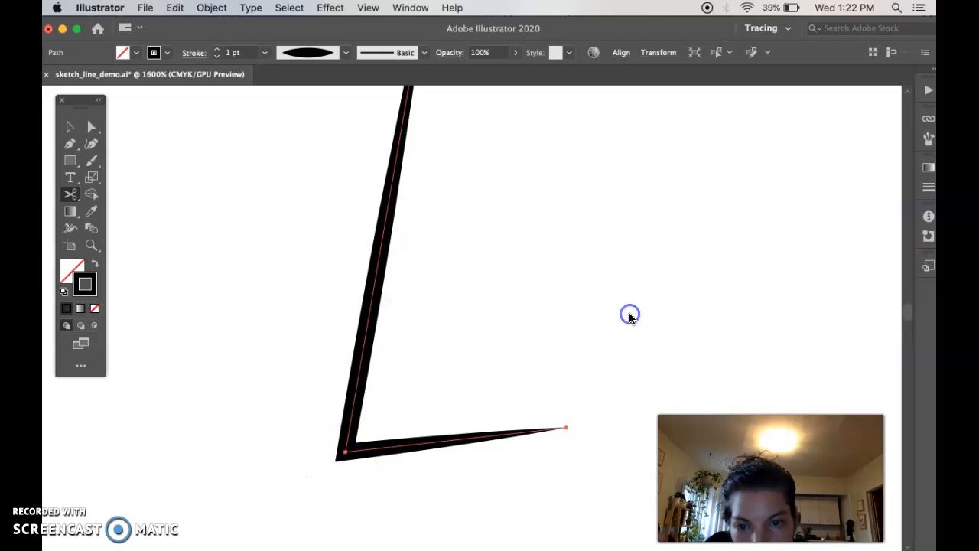
left_click(344, 452)
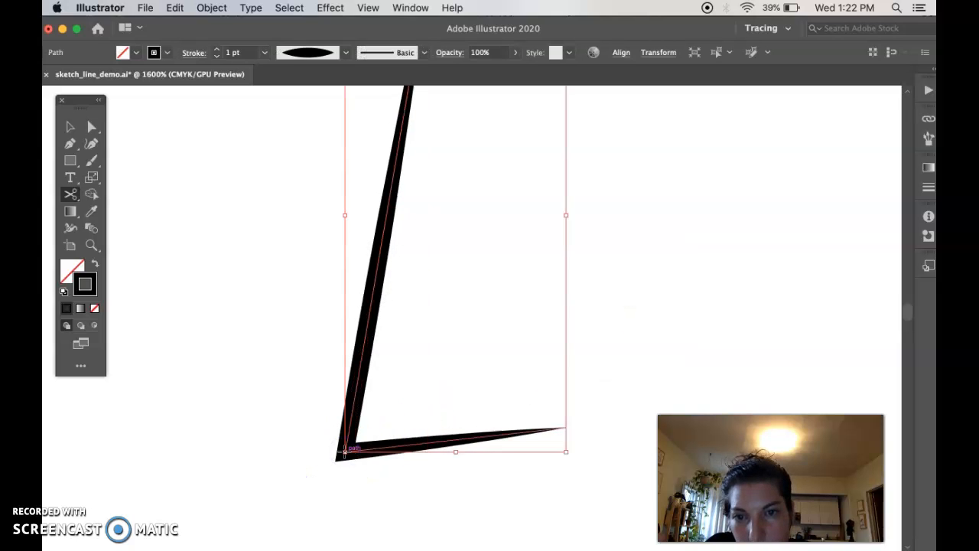
left_click(378, 263)
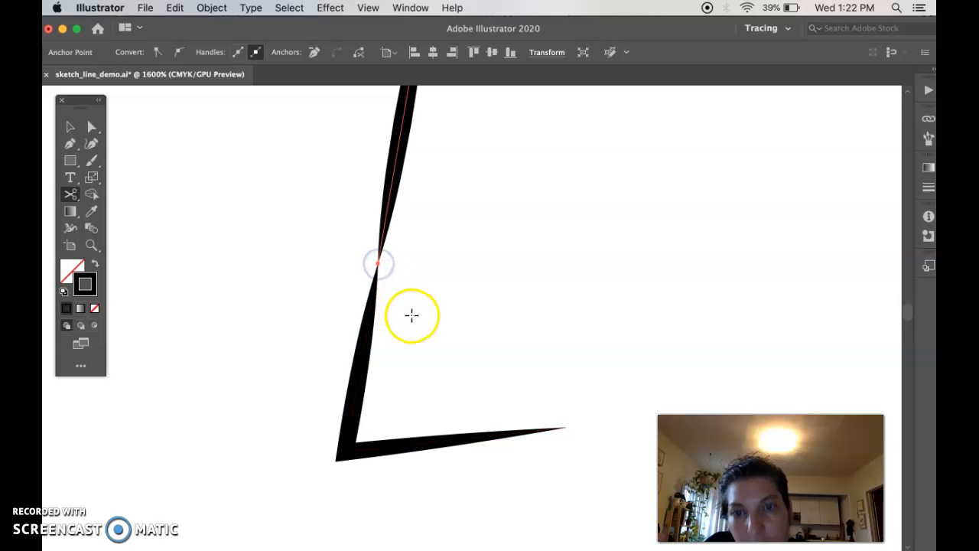
key("super+z")
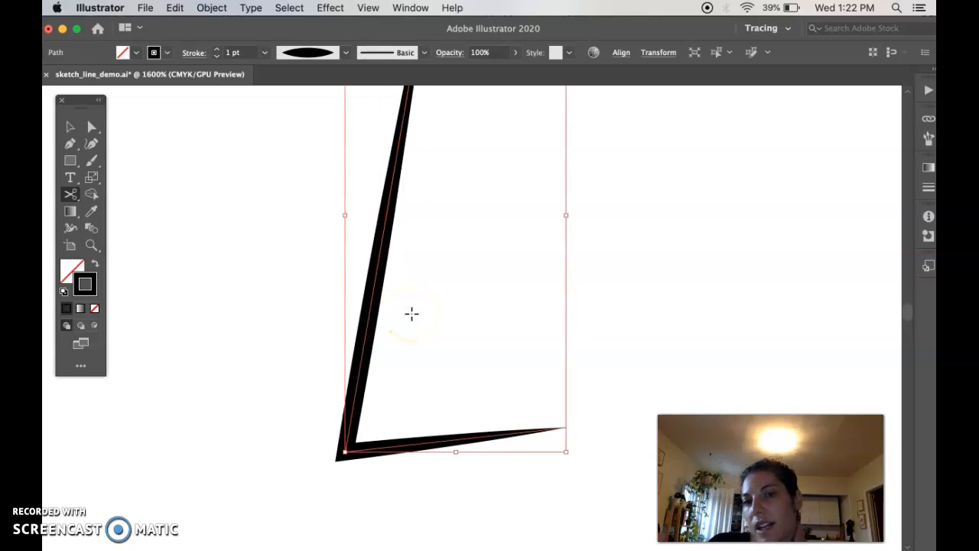
Step: Cut the L-shaped line partway along its toe segment and move the two resulting pieces apart
scroll(411, 314, "up", 3)
scroll(412, 314, "down", 3)
left_click(430, 425)
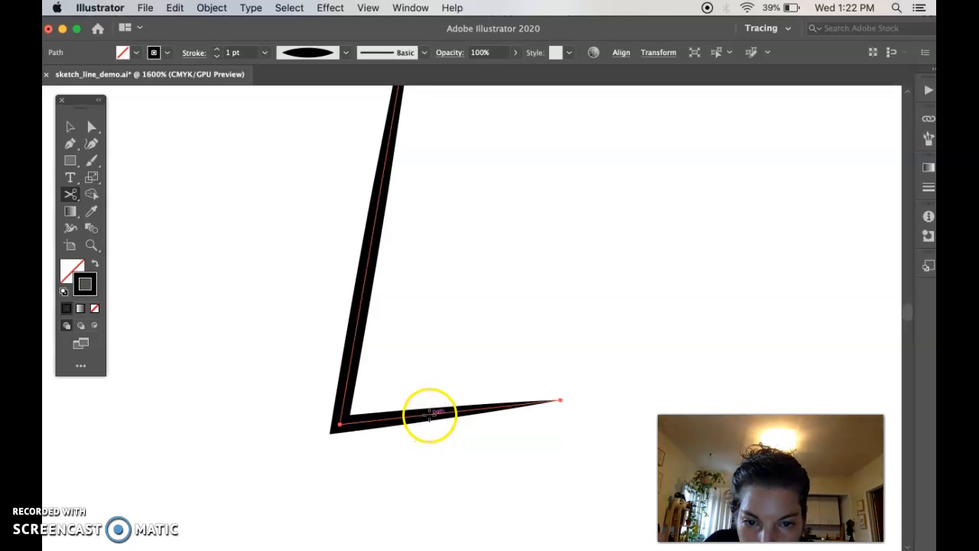
left_click(71, 127)
left_click(385, 286)
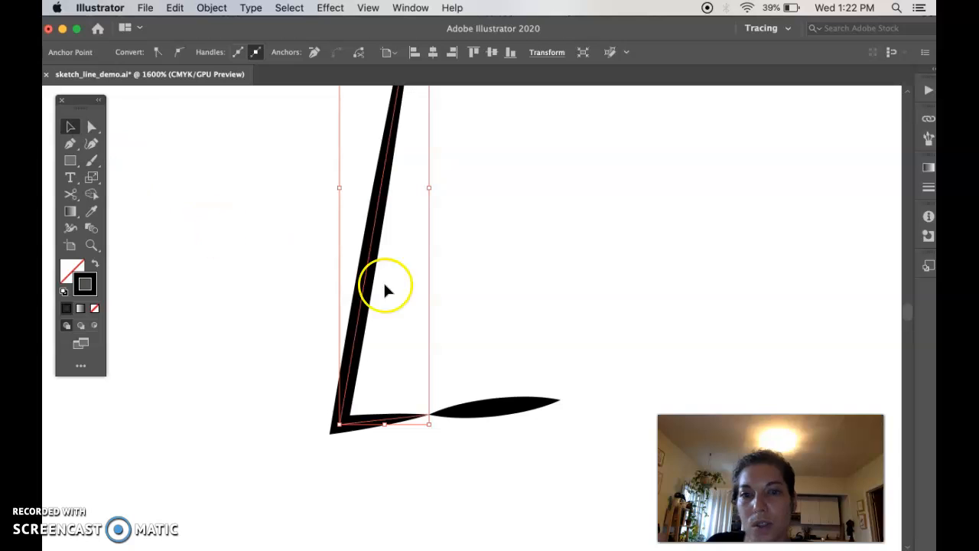
left_click_drag(495, 402, 571, 416)
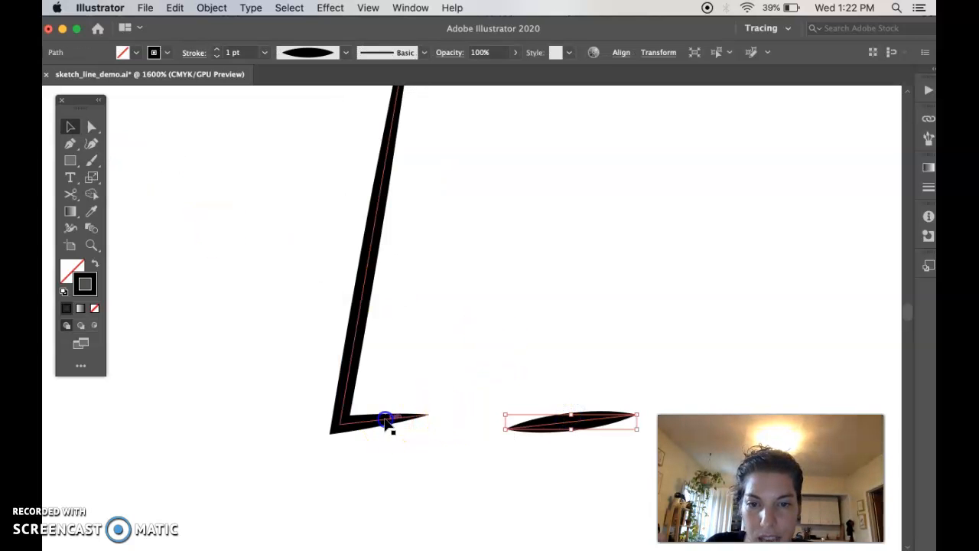
left_click_drag(387, 422, 385, 437)
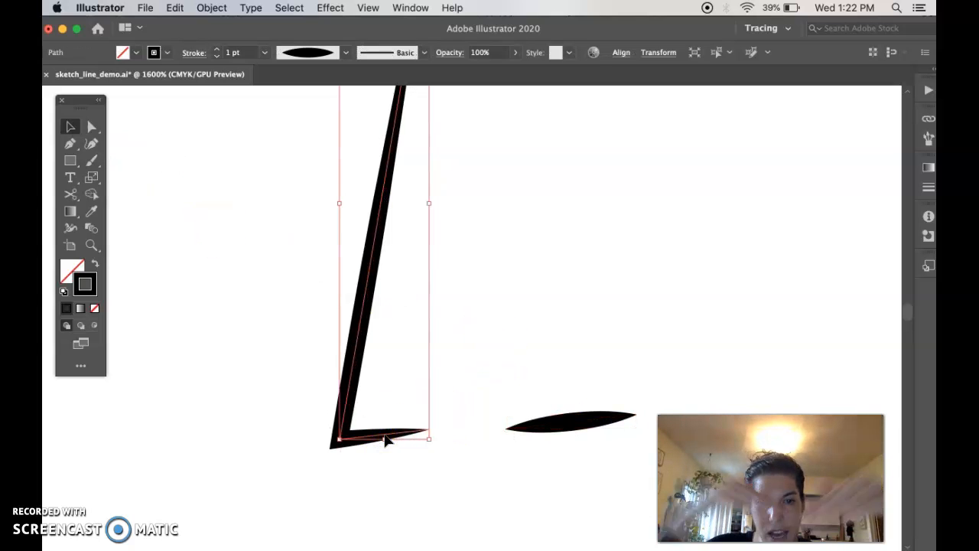
Step: Undo both piece moves and the cut on the toe segment
key("super")
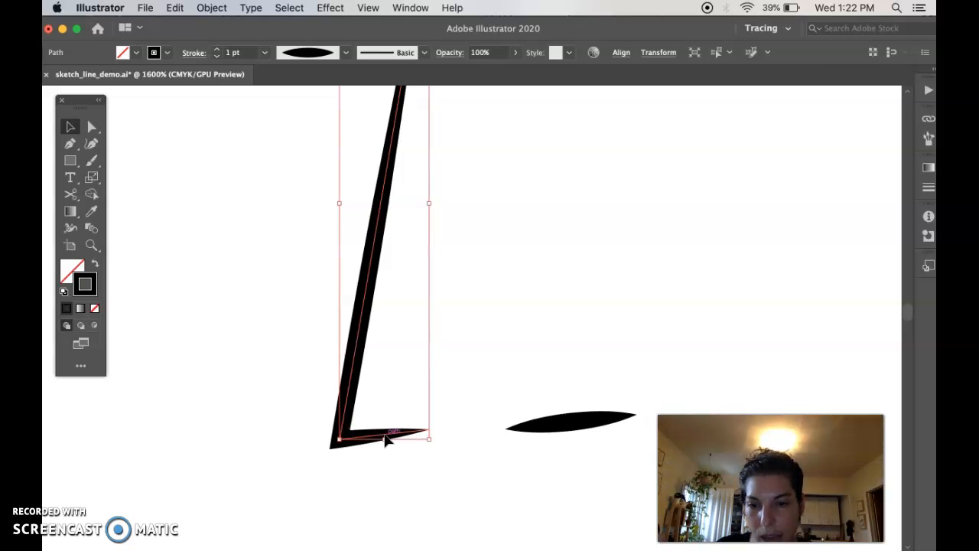
key("super+z")
key("super+z")
key("super+z")
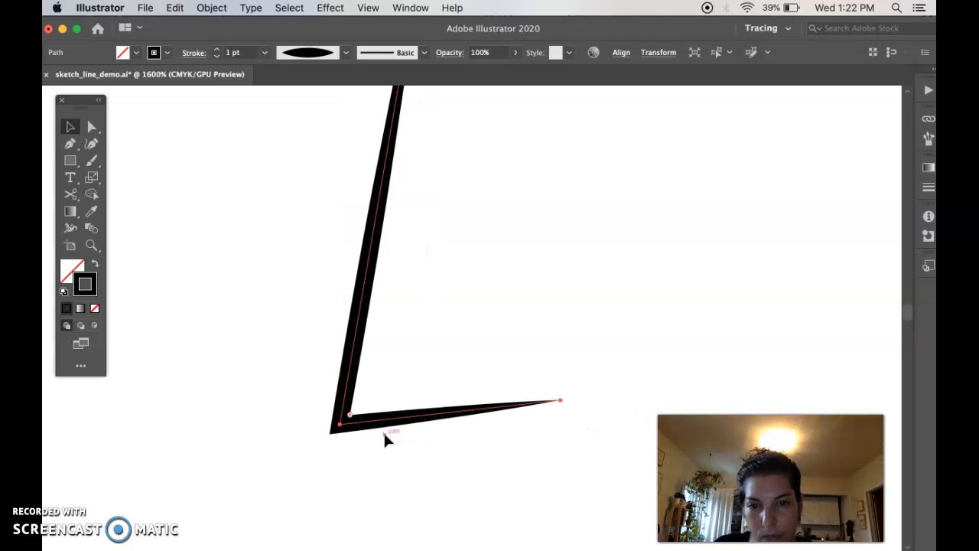
Step: Cut the L-shaped line at its corner anchor with the Scissors tool and move the toe piece away from the leg
left_click(337, 406)
key("c")
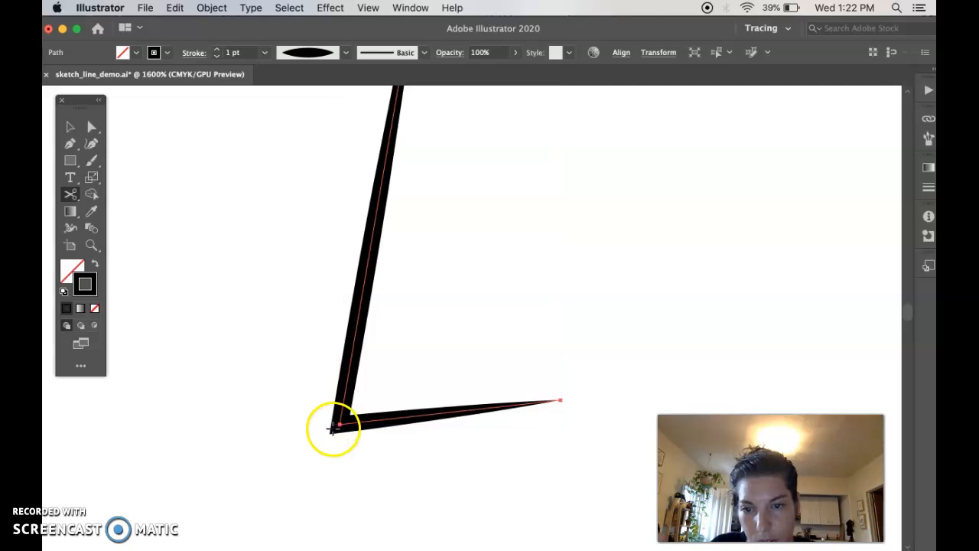
left_click(339, 426)
key("v")
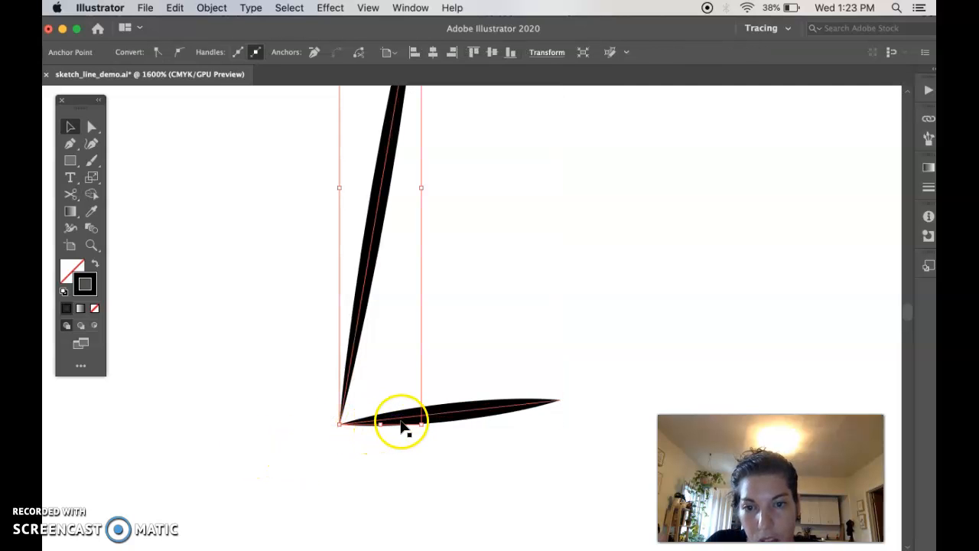
left_click_drag(403, 422, 468, 428)
Step: Place the detached leg piece under the penguin as its right-hand leg and delete the old leg-and-toe path
key("super+minus")
key("super+minus")
key("super+minus")
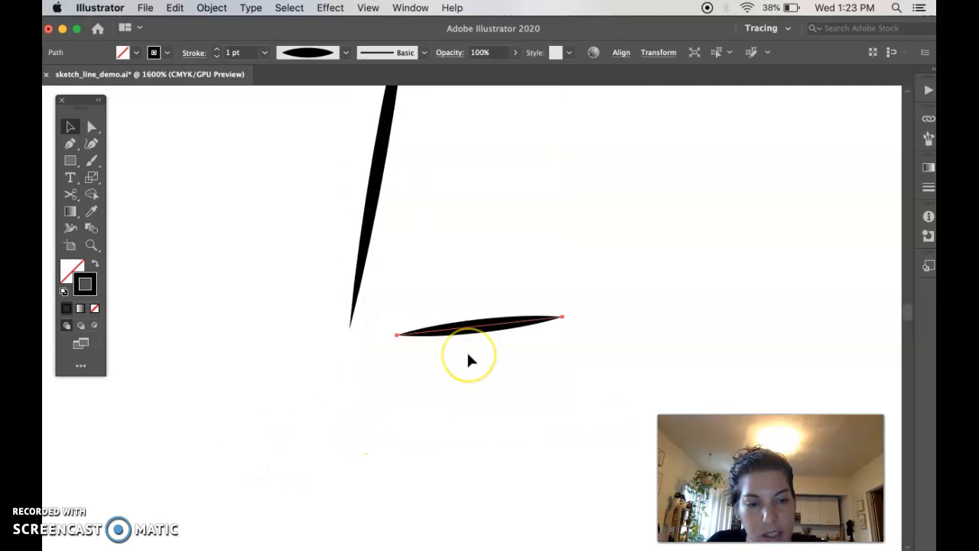
scroll(470, 359, "up", 3)
scroll(470, 359, "right", 2)
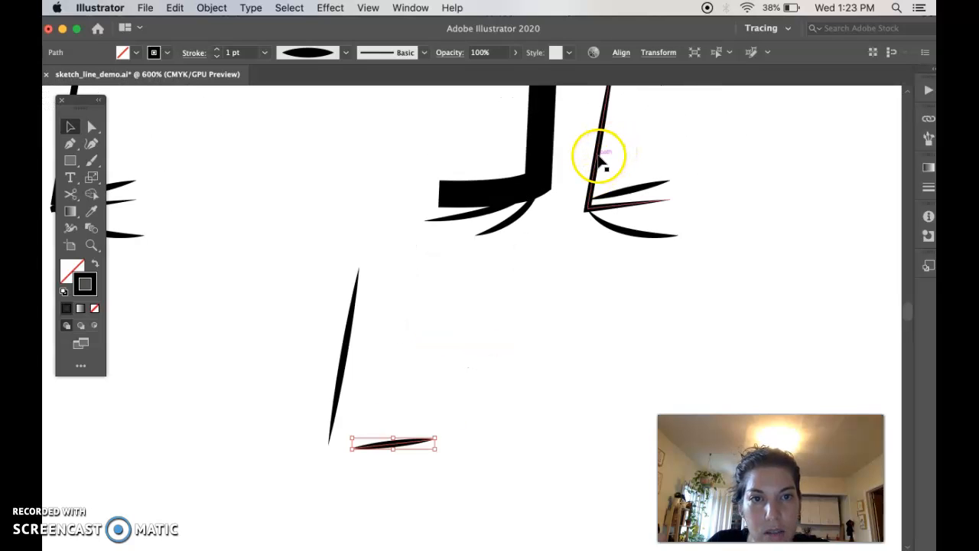
scroll(601, 158, "up", 1)
scroll(601, 158, "right", 1)
mouse_move(293, 419)
left_mouse_down()
mouse_move(501, 295)
mouse_move(594, 192)
mouse_move(650, 207)
left_mouse_up()
left_click_drag(551, 197, 511, 371)
mouse_move(651, 214)
left_mouse_down()
mouse_move(535, 210)
mouse_move(546, 208)
left_mouse_up()
left_click_drag(525, 306, 452, 376)
key("Delete")
Step: Move the detached toe piece between the two right-hand toes and shift the leg up so its lower end meets them
scroll(451, 380, "up", 2)
scroll(451, 380, "right", 2)
mouse_move(311, 503)
left_mouse_down()
mouse_move(518, 299)
mouse_move(536, 265)
mouse_move(544, 270)
left_mouse_up()
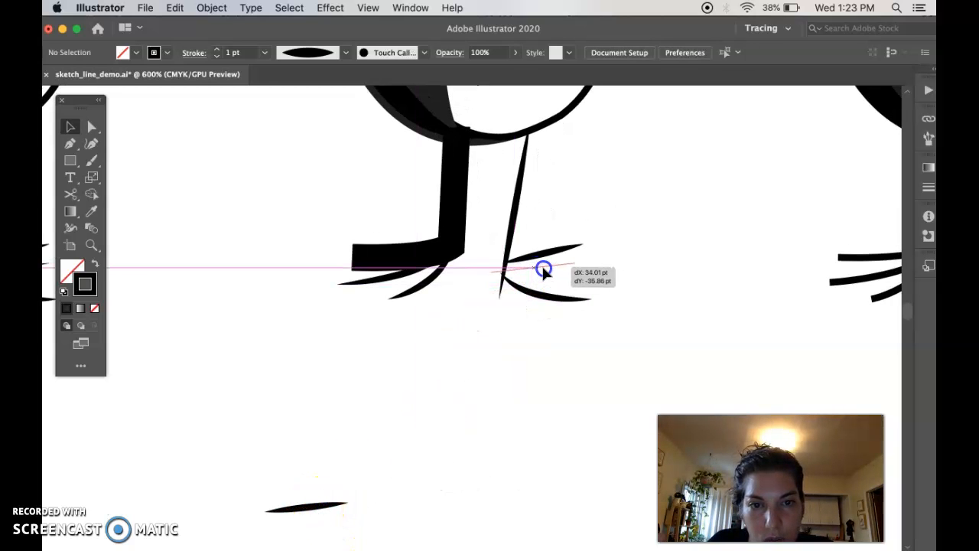
left_click(610, 277)
left_click(520, 223)
left_click_drag(521, 222, 519, 198)
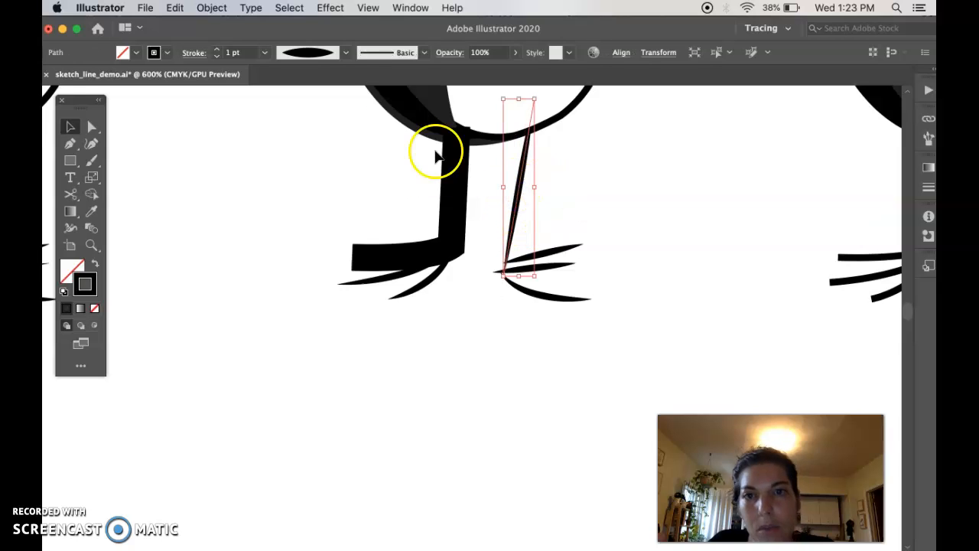
Step: Set the right-hand leg to the Uniform width profile with a 2 pt stroke
left_click(346, 52)
left_click(332, 76)
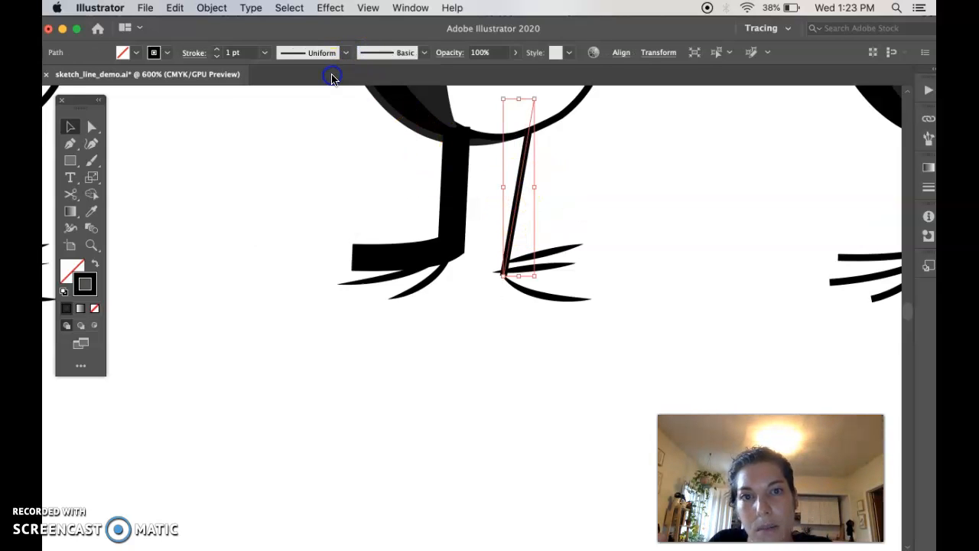
left_click(217, 51)
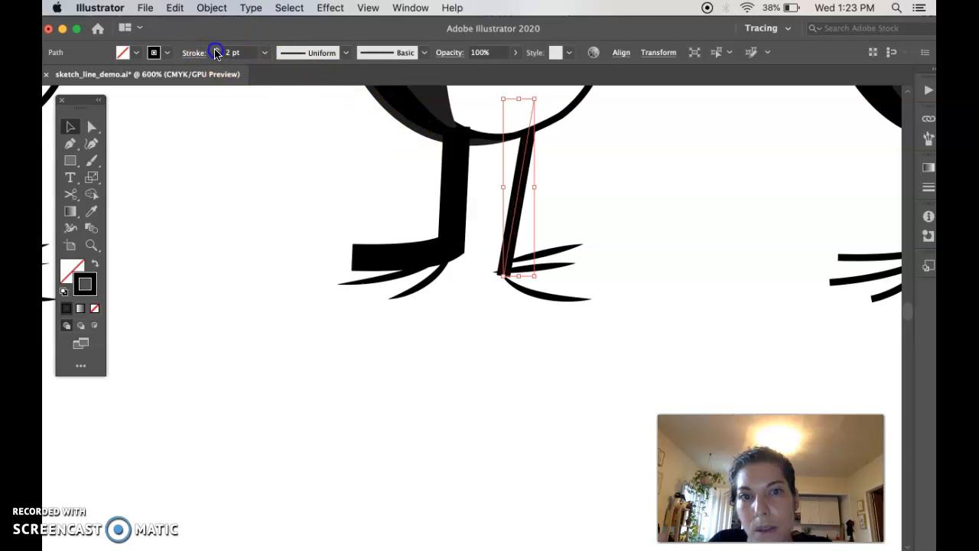
left_click(615, 199)
Step: Reposition the upper and lower toes so their inner ends meet the thickened right-hand leg
left_click_drag(558, 257, 556, 263)
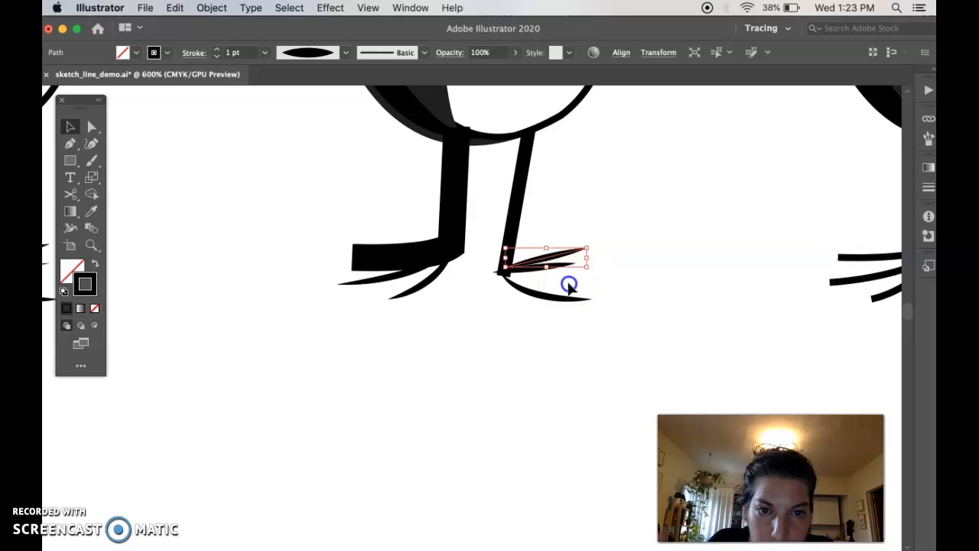
left_click(569, 284)
left_click_drag(563, 298, 566, 300)
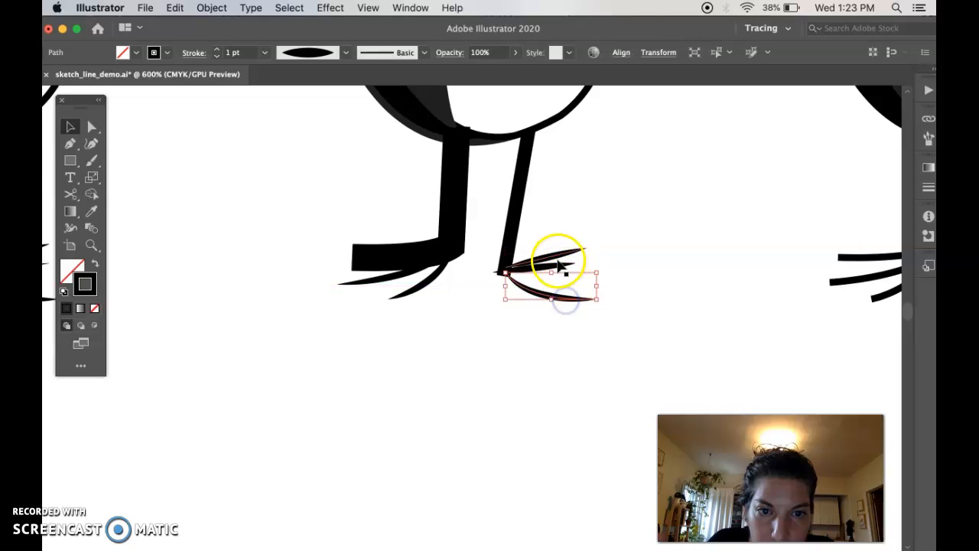
left_click_drag(557, 265, 557, 263)
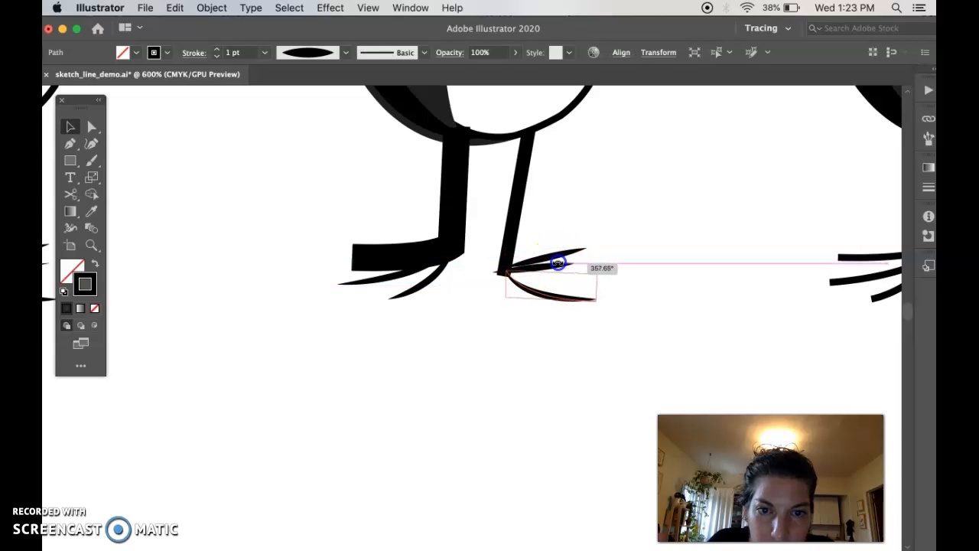
left_click(630, 282)
Step: Align the inner ends of the middle and upper toes at the leg's lower corner, rotating the upper toe
key("super+equal")
key("super+equal")
key("super+equal")
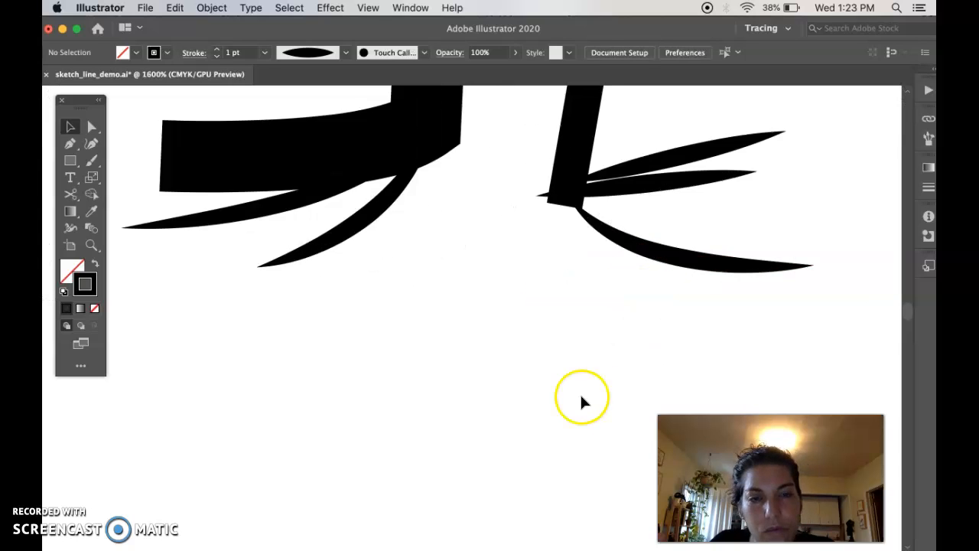
scroll(582, 394, "up", 3)
scroll(581, 394, "right", 3)
left_click_drag(556, 280, 588, 286)
left_click(587, 243, "shift")
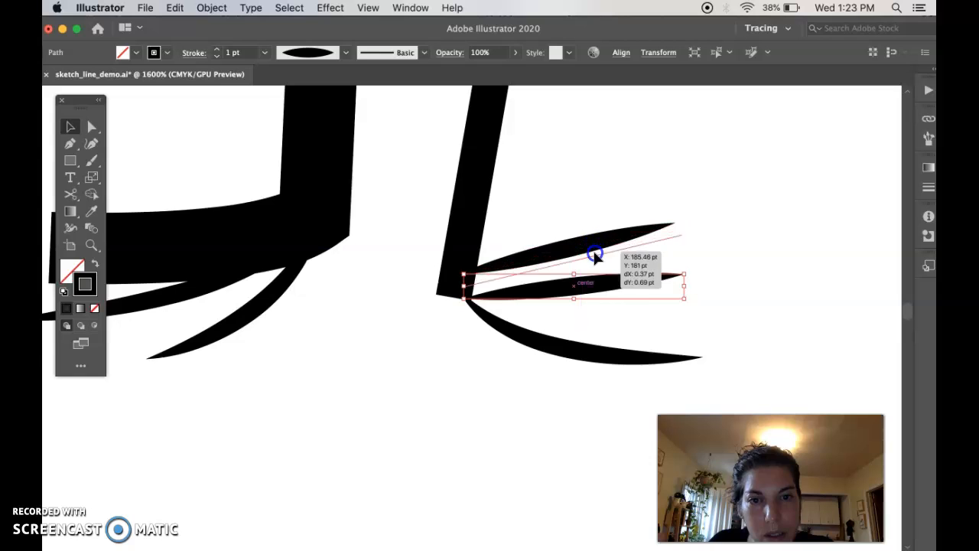
key("r")
mouse_move(691, 247)
left_mouse_down()
mouse_move(683, 224)
mouse_move(704, 234)
left_mouse_up()
key("v")
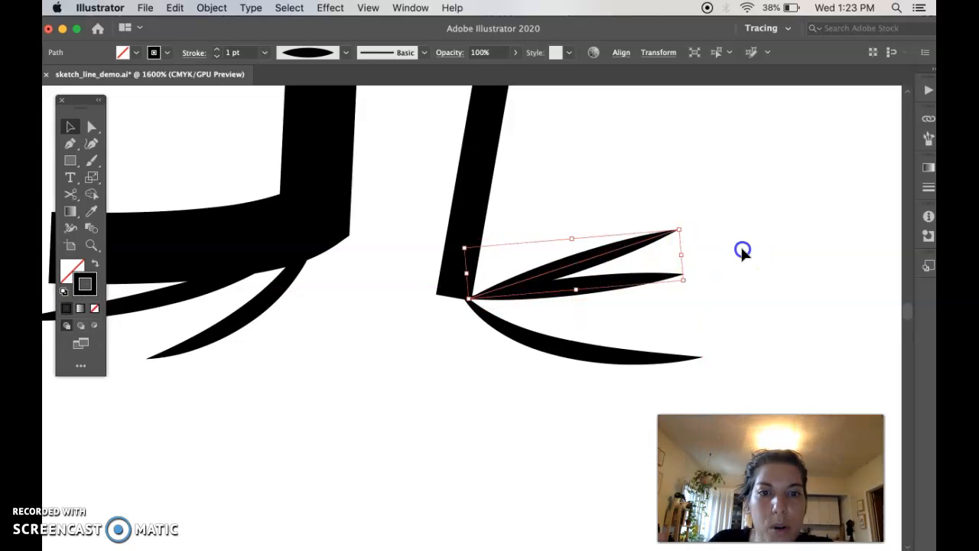
Step: Shift the right-hand leg onto the toes' meeting point and apply the pointed width profile whose widest part is off-centre
left_click(741, 249)
scroll(594, 295, "up", 3)
scroll(594, 295, "right", 3)
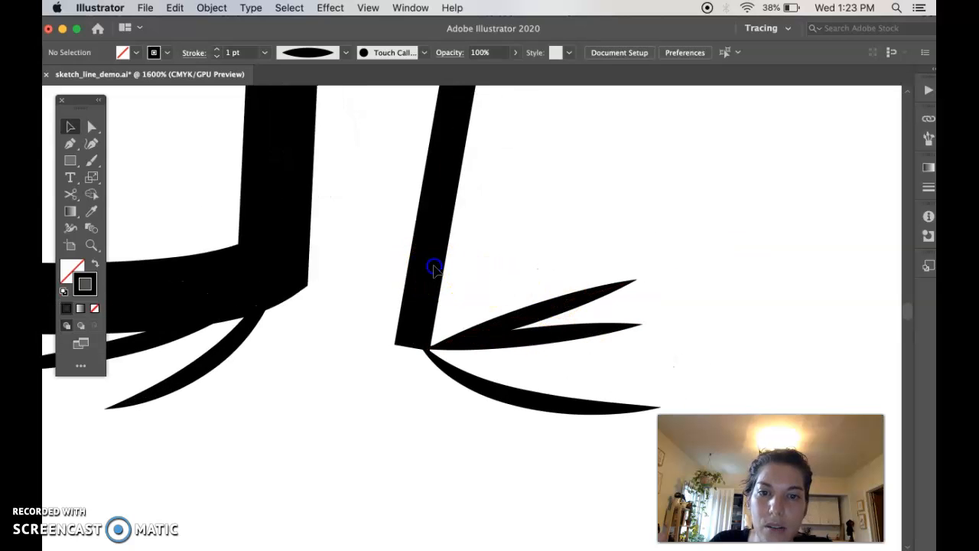
left_click_drag(427, 260, 456, 268)
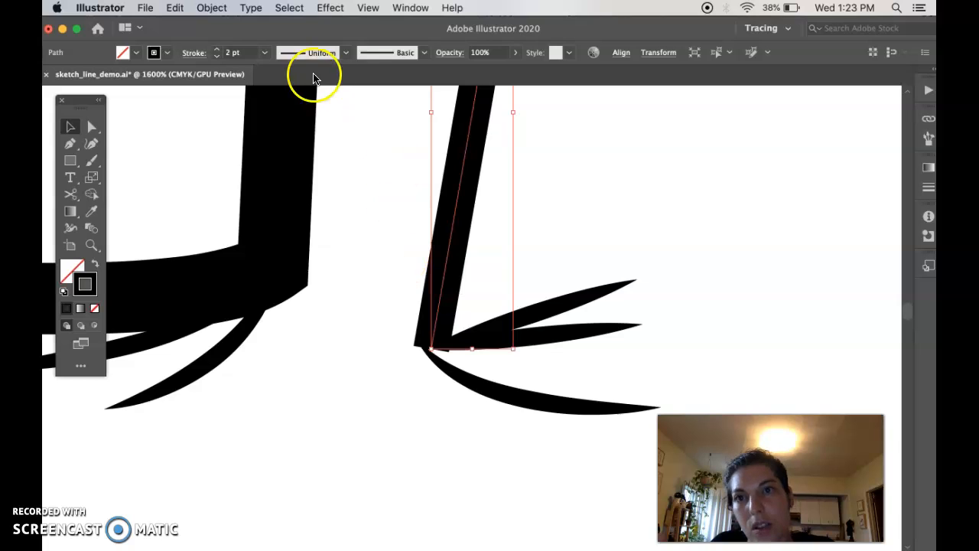
left_click(345, 53)
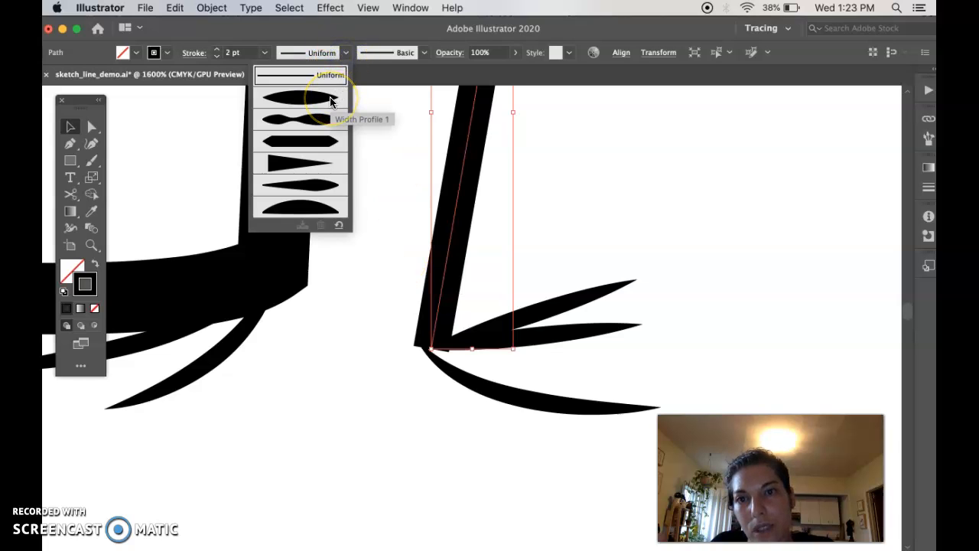
left_click(310, 185)
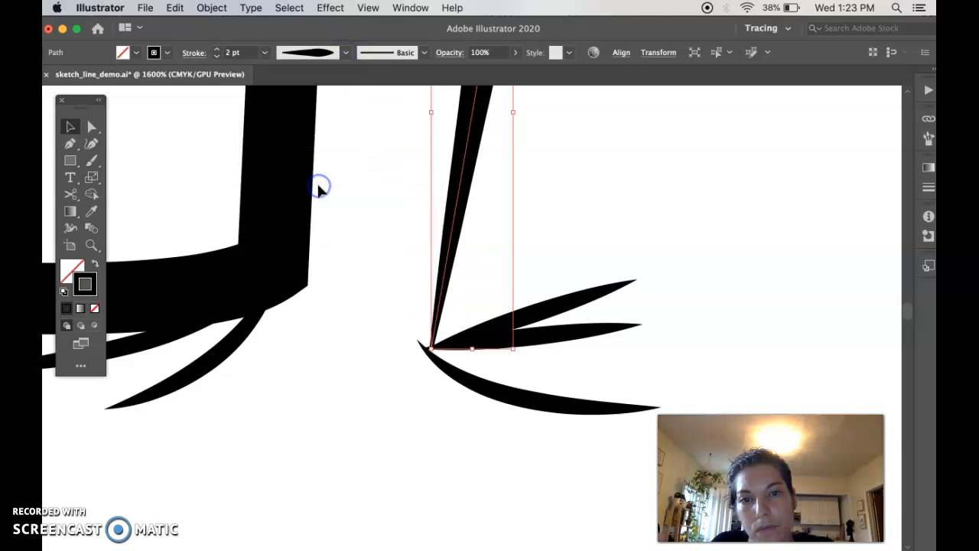
left_click(392, 254)
Step: Move the upper toe of the right-hand foot slightly up to separate it from the middle toe
key("super+minus")
key("super+minus")
key("super+minus")
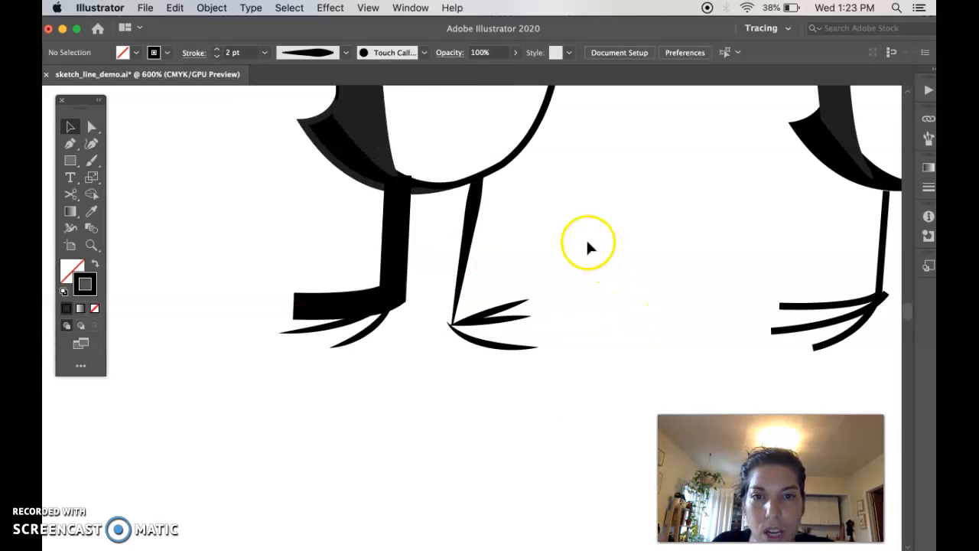
left_click_drag(494, 313, 495, 304)
left_click(557, 398)
left_click(470, 234)
left_click(502, 390)
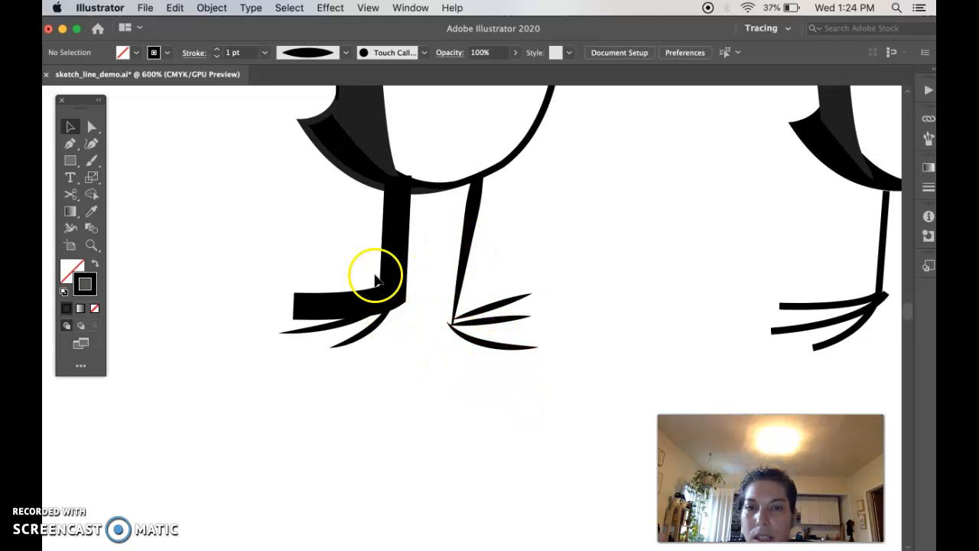
Step: Move the thick bent left leg of the second penguin down and away from its body and choose the Eraser tool
left_click(392, 293)
left_click_drag(376, 300, 225, 418)
left_click_drag(74, 194, 128, 198)
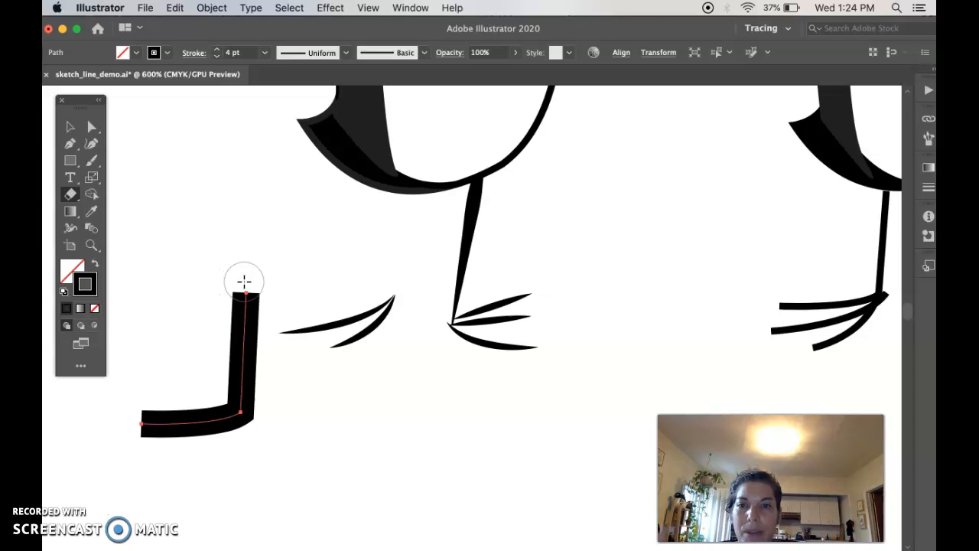
Step: Try erasing the upper end of the detached leg after enlarging and reducing the eraser tip, and undo the erasure
key("super+equal")
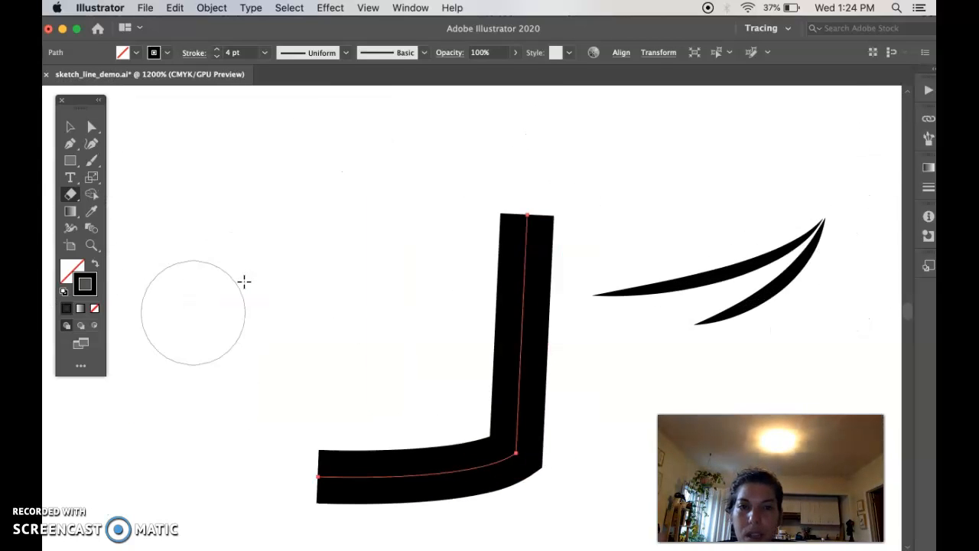
scroll(244, 282, "right", 2)
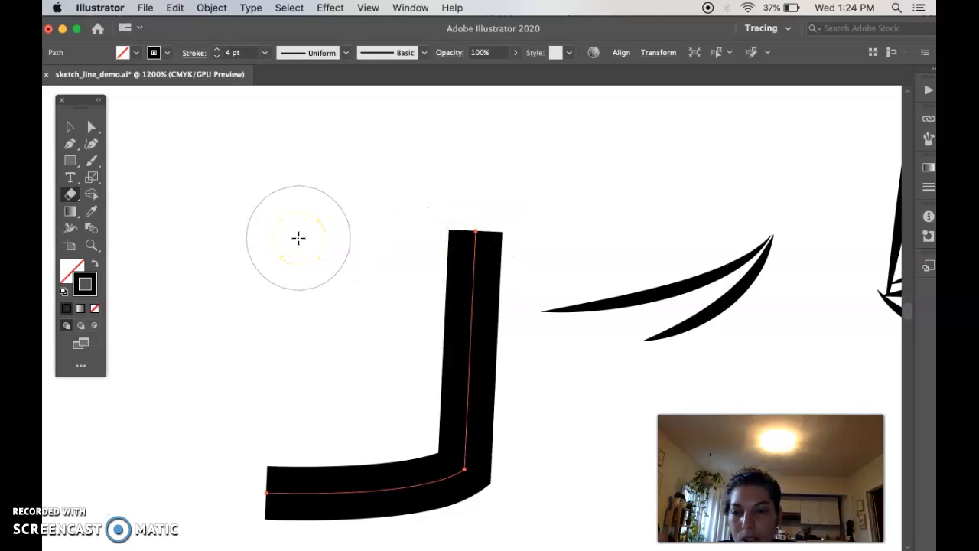
left_click_drag(298, 238, 308, 262)
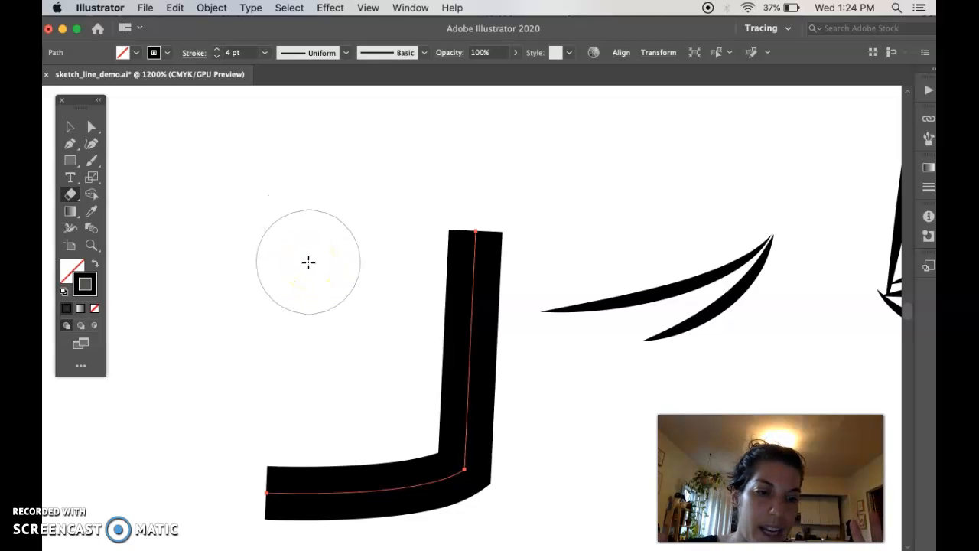
key("bracketright")
key("bracketright")
key("bracketright")
key("bracketright")
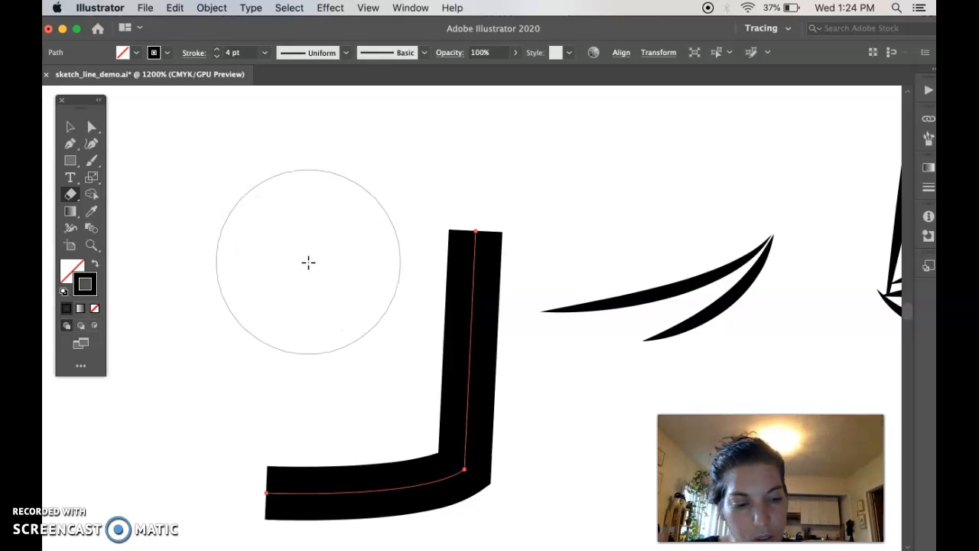
key("bracketright")
key("bracketright")
key("bracketright")
key("bracketright")
key("bracketleft")
key("bracketleft")
key("bracketleft")
key("bracketleft")
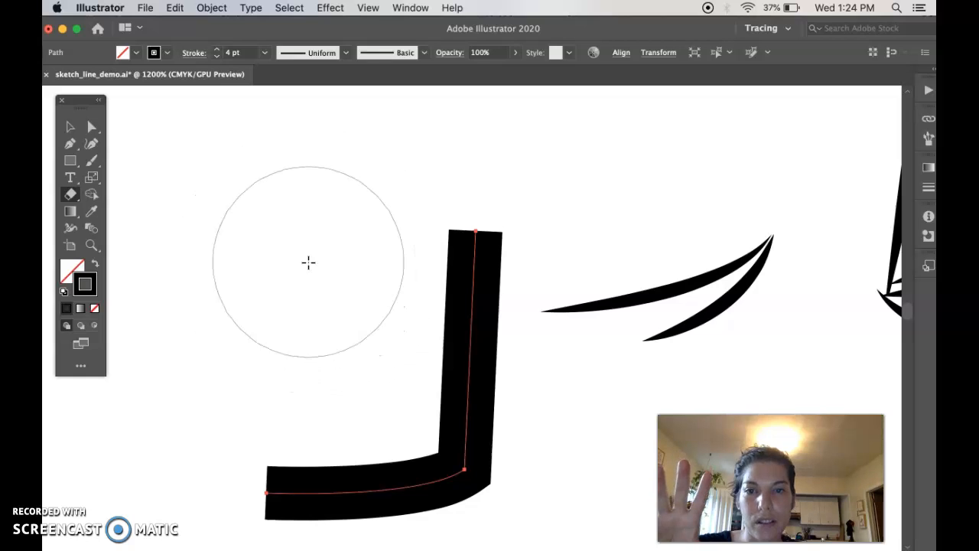
key("bracketleft")
key("bracketleft")
key("bracketleft")
key("bracketleft")
mouse_move(468, 208)
left_mouse_down()
mouse_move(464, 262)
mouse_move(481, 291)
left_mouse_up()
key("super+z")
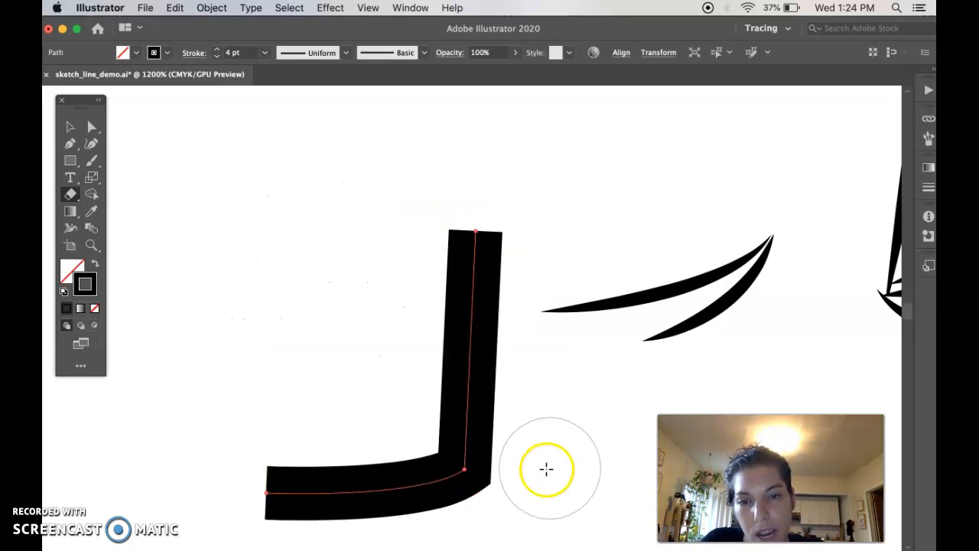
Step: Erase the detached leg's bend with a smaller eraser tip, splitting it into a vertical and a horizontal piece
key("bracketleft")
key("bracketleft")
key("bracketleft")
mouse_move(508, 472)
left_mouse_down()
mouse_move(418, 455)
mouse_move(542, 472)
left_mouse_up()
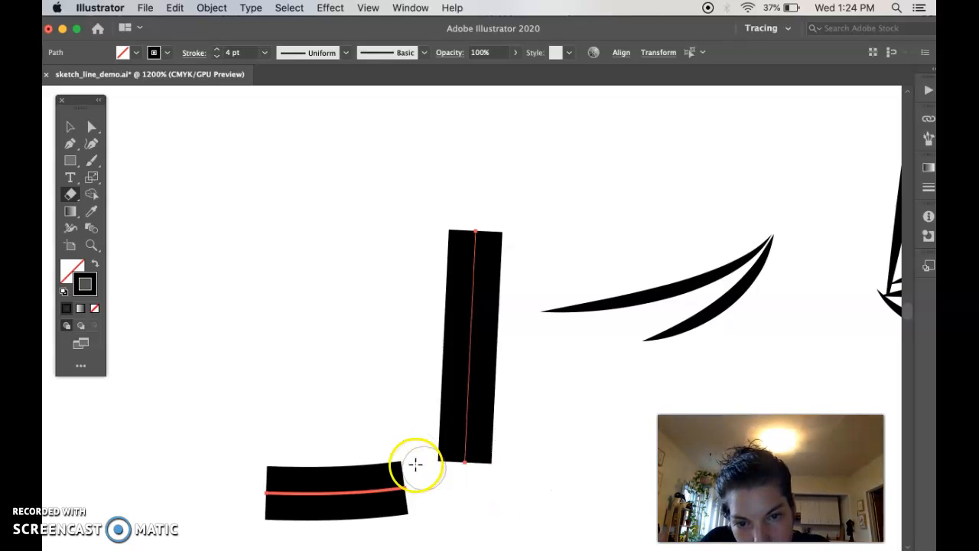
mouse_move(436, 454)
left_mouse_down()
mouse_move(485, 479)
mouse_move(524, 460)
left_mouse_up()
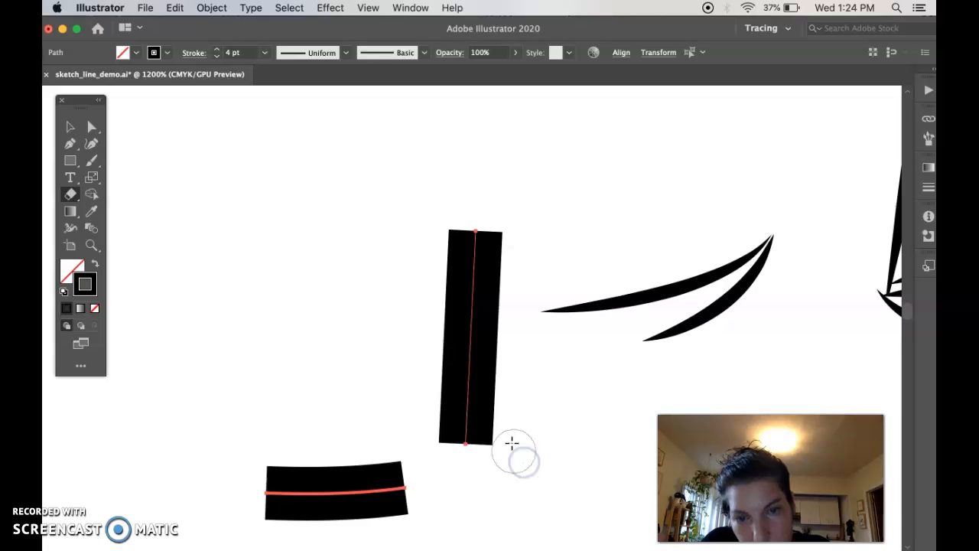
Step: Try the double-bulge width profile on the vertical leg piece and restore its Uniform profile
key("v")
left_click(497, 406)
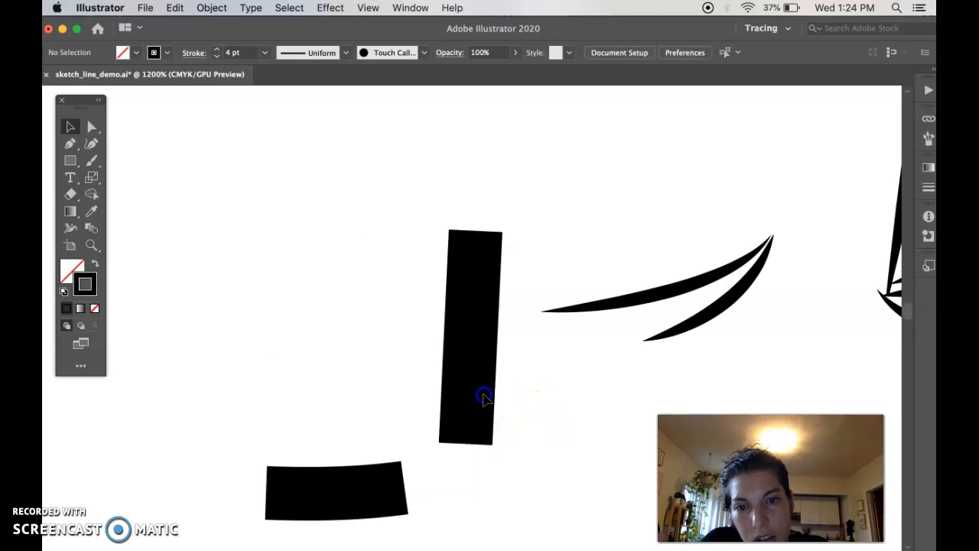
left_click(459, 367)
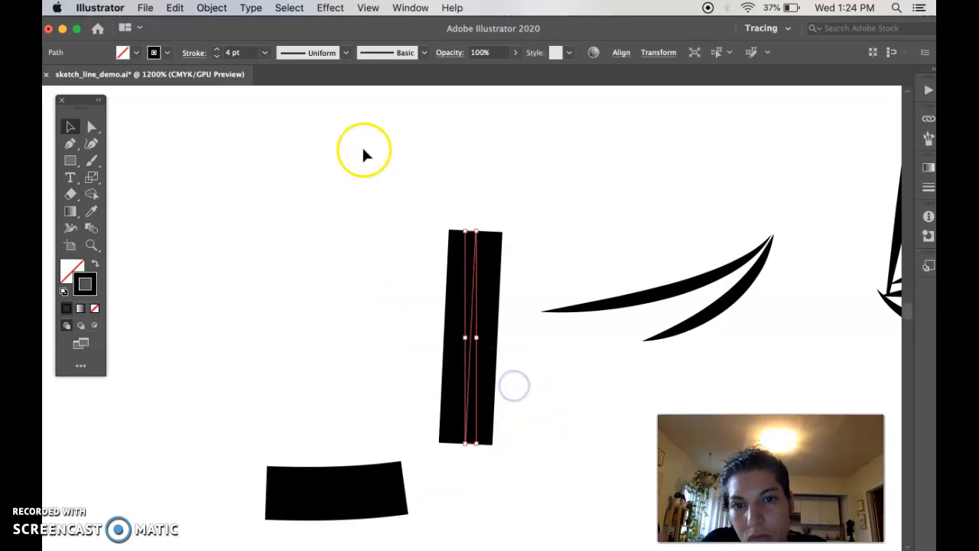
left_click(345, 52)
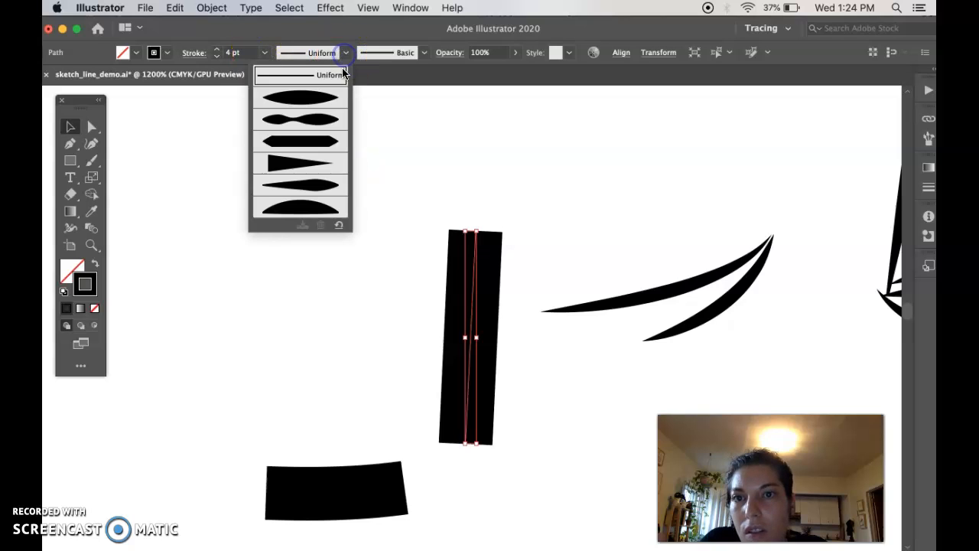
left_click(329, 123)
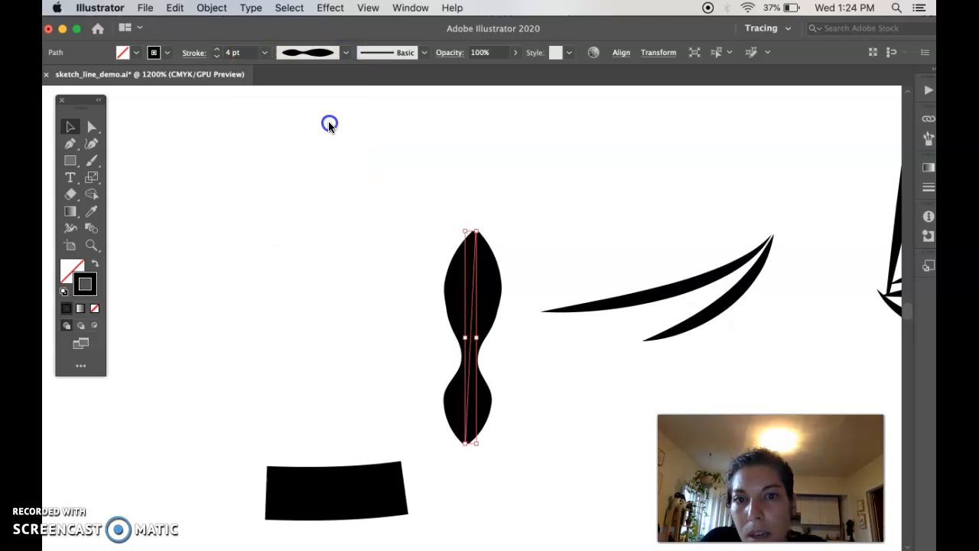
left_click(345, 52)
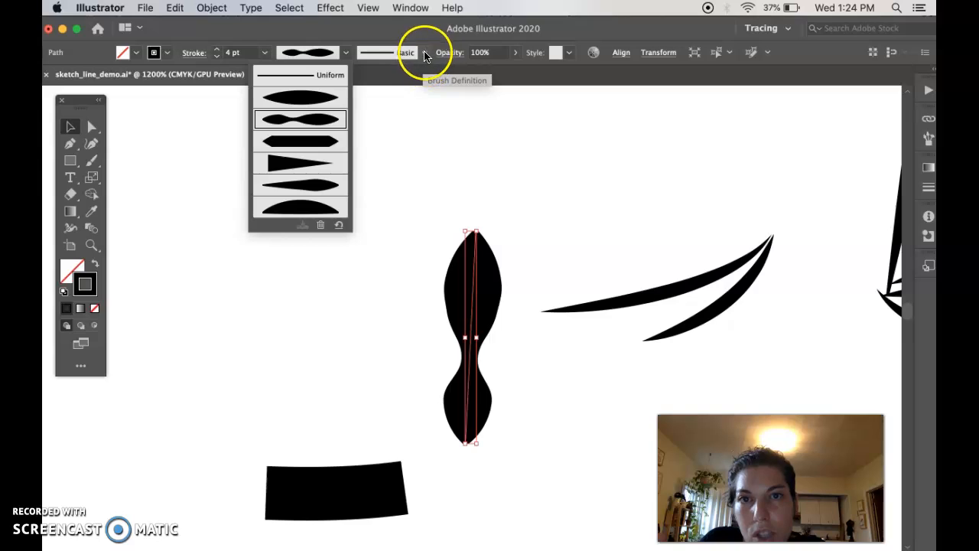
left_click(345, 52)
left_click(345, 52)
left_click(335, 77)
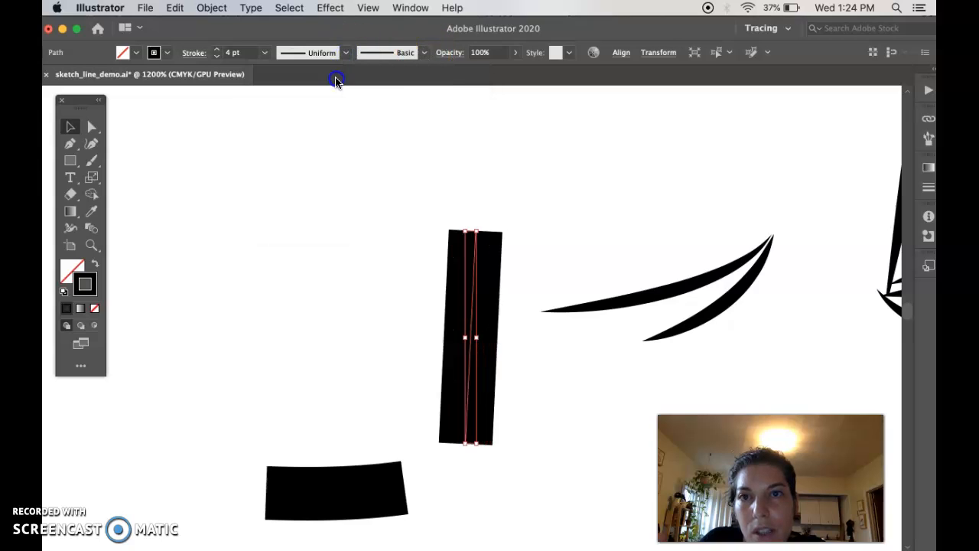
Step: Apply the round calligraphic brush to the vertical leg piece and view the available brush library categories
left_click(425, 54)
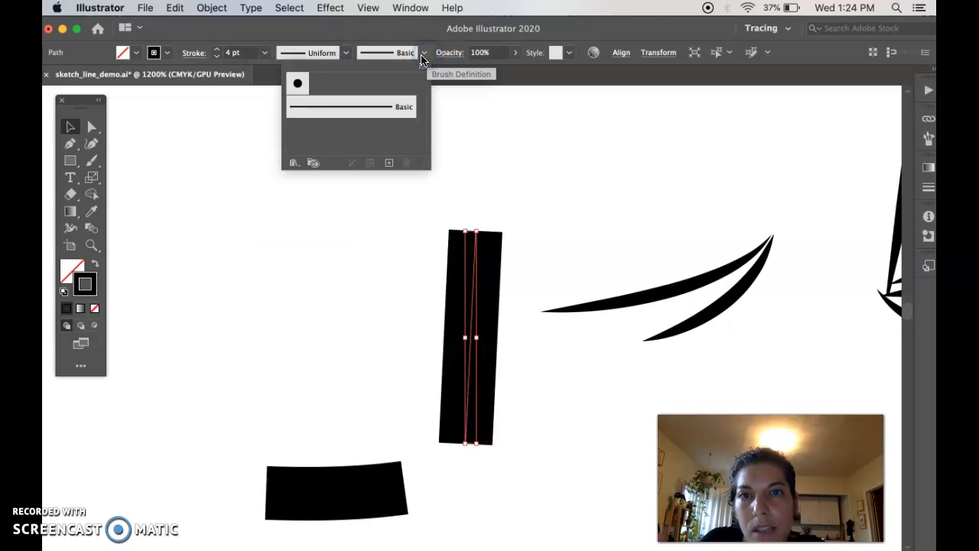
left_click(299, 82)
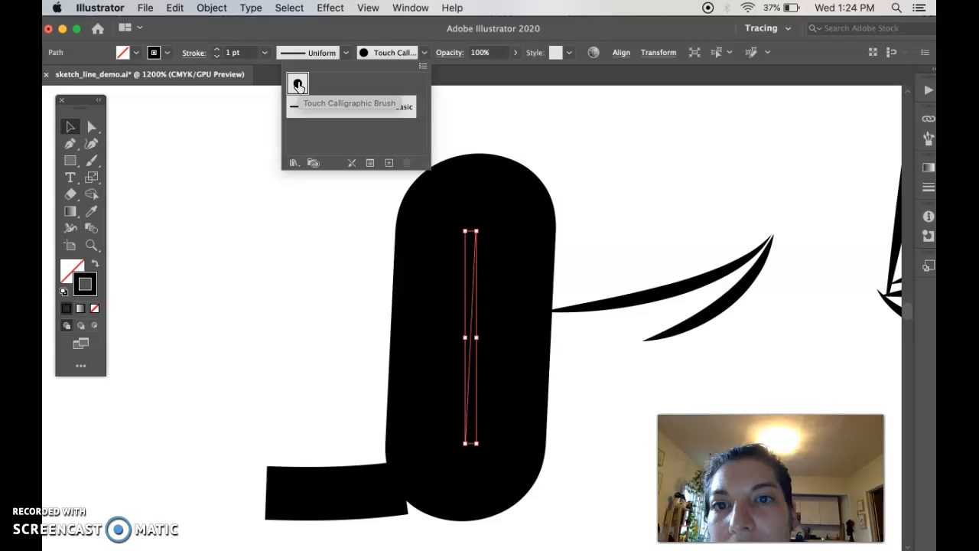
left_click(425, 68)
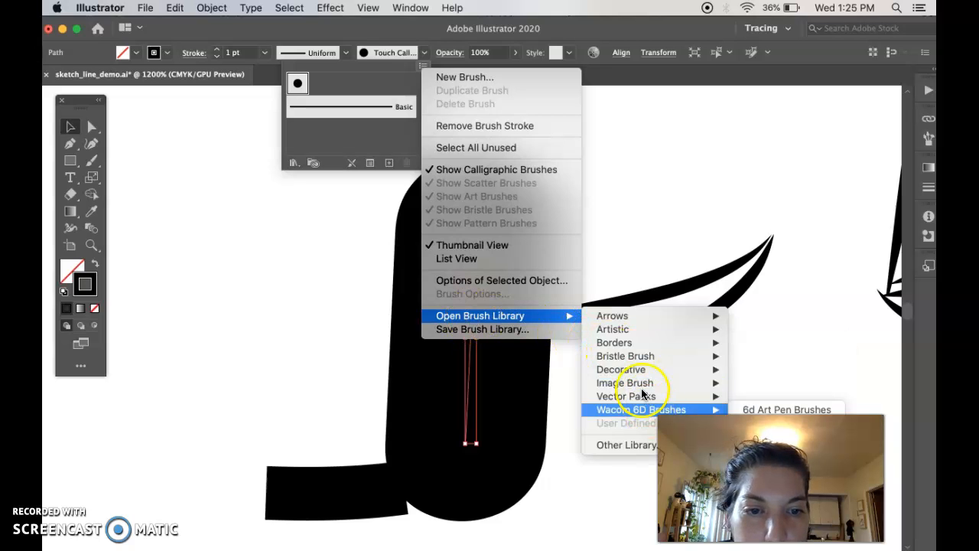
left_click(278, 262)
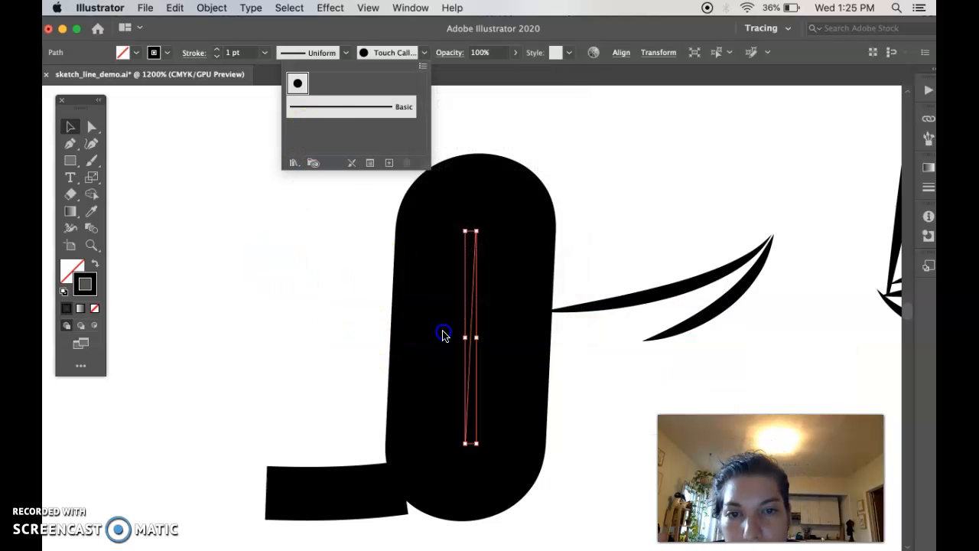
left_click(516, 309)
Step: Delete the short horizontal piece left from the detached leg
left_click(350, 490)
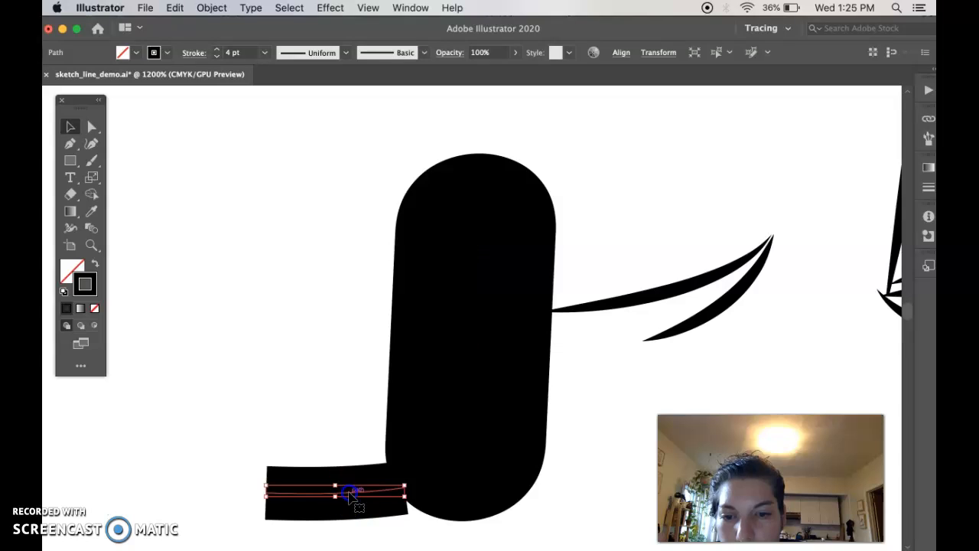
double_click(356, 501)
double_click(302, 374)
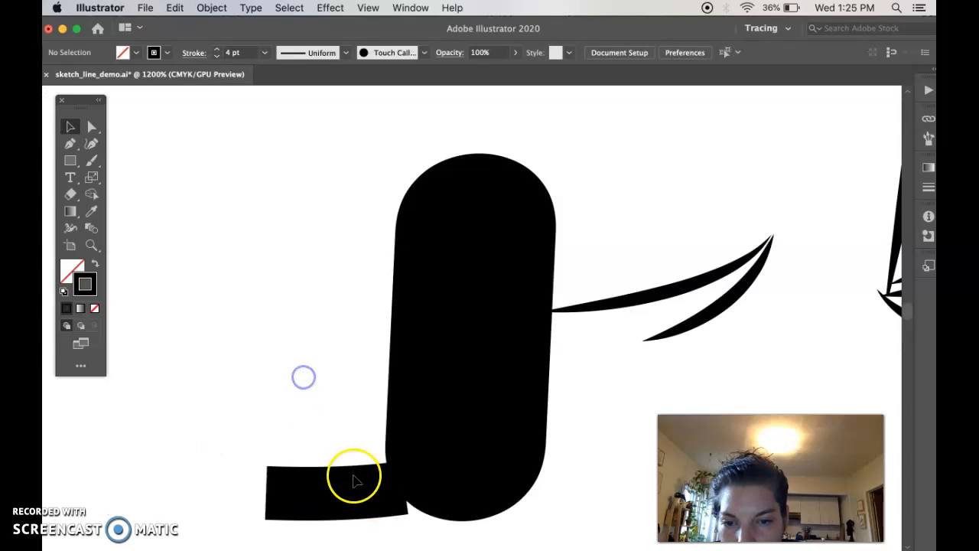
left_click(352, 496)
key("BackSpace")
left_click(343, 402)
Step: Shorten the thick round-ended leg stroke from its upper end with repeated Eraser passes, leaving a short stub
key("shift+e")
mouse_move(408, 162)
left_mouse_down()
mouse_move(409, 220)
mouse_move(380, 244)
left_mouse_up()
left_click_drag(442, 183, 492, 230)
key("v")
left_click(496, 235)
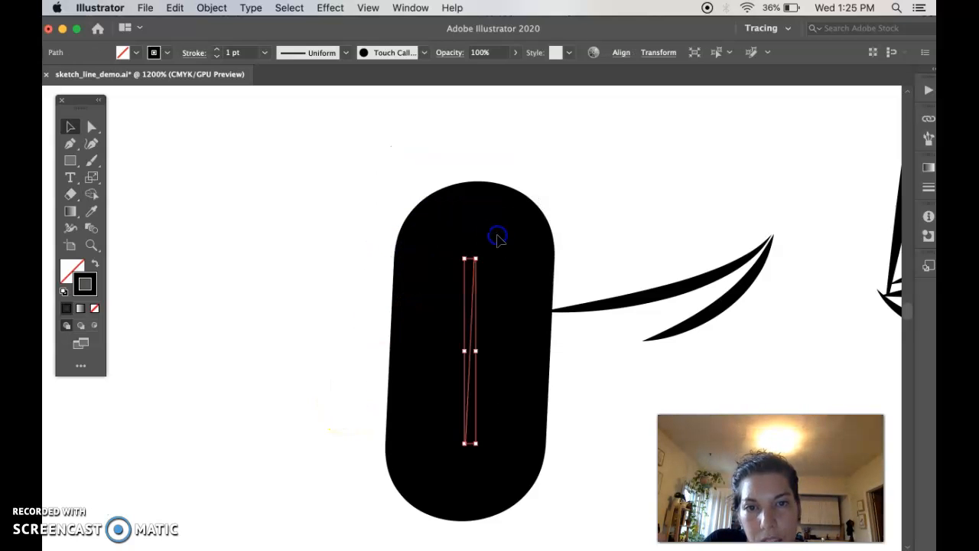
key("shift+e")
mouse_move(451, 183)
left_mouse_down()
mouse_move(446, 228)
mouse_move(375, 273)
left_mouse_up()
mouse_move(403, 184)
left_mouse_down()
mouse_move(449, 276)
mouse_move(495, 317)
mouse_move(486, 229)
left_mouse_up()
mouse_move(517, 340)
left_mouse_down()
mouse_move(454, 355)
mouse_move(499, 317)
mouse_move(480, 254)
mouse_move(428, 269)
mouse_move(533, 291)
left_mouse_up()
left_click(446, 329)
mouse_move(461, 293)
left_mouse_down()
mouse_move(470, 330)
mouse_move(510, 332)
mouse_move(555, 376)
left_mouse_up()
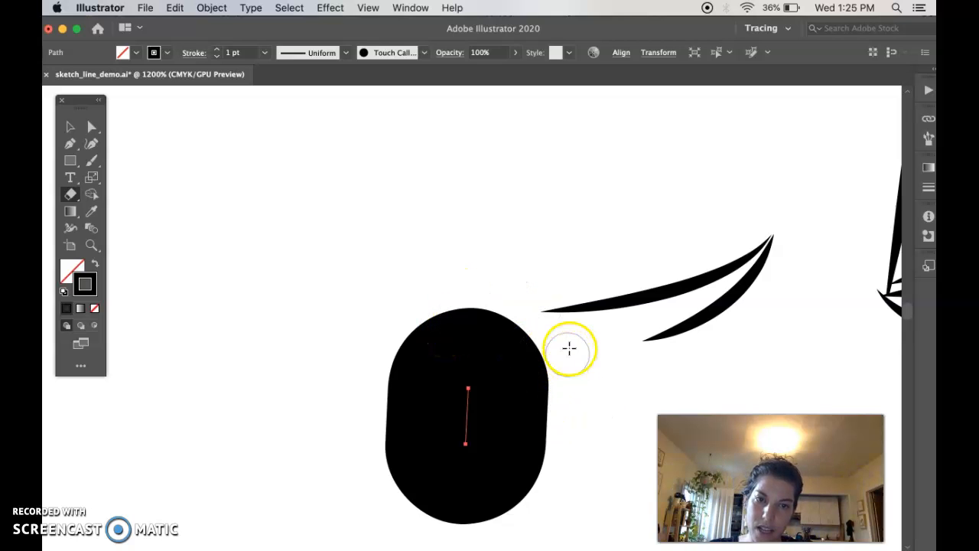
mouse_move(442, 407)
left_mouse_down()
mouse_move(471, 431)
mouse_move(424, 406)
mouse_move(505, 387)
mouse_move(433, 431)
mouse_move(489, 400)
mouse_move(490, 437)
left_mouse_up()
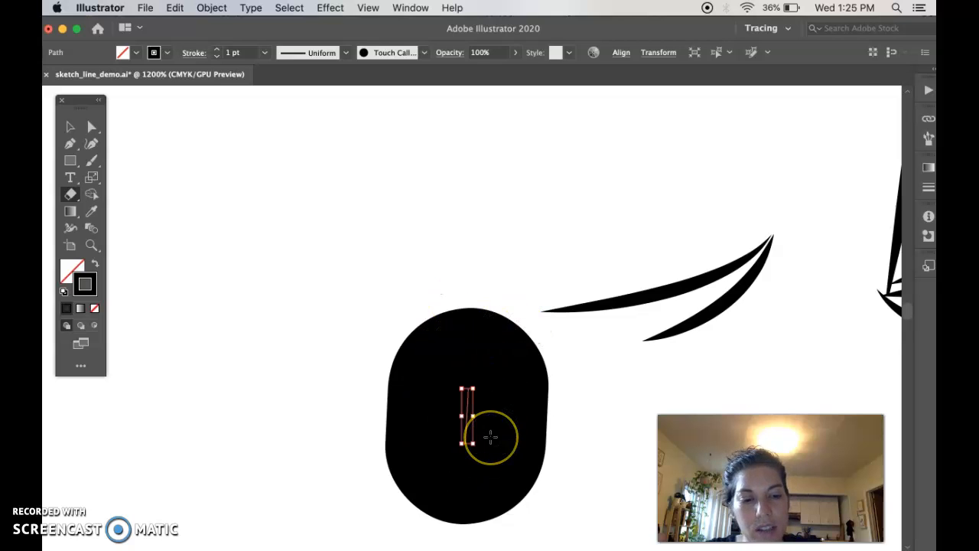
Step: Convert the shortened calligraphic stroke into a filled shape with Outline Stroke
key("super+plus")
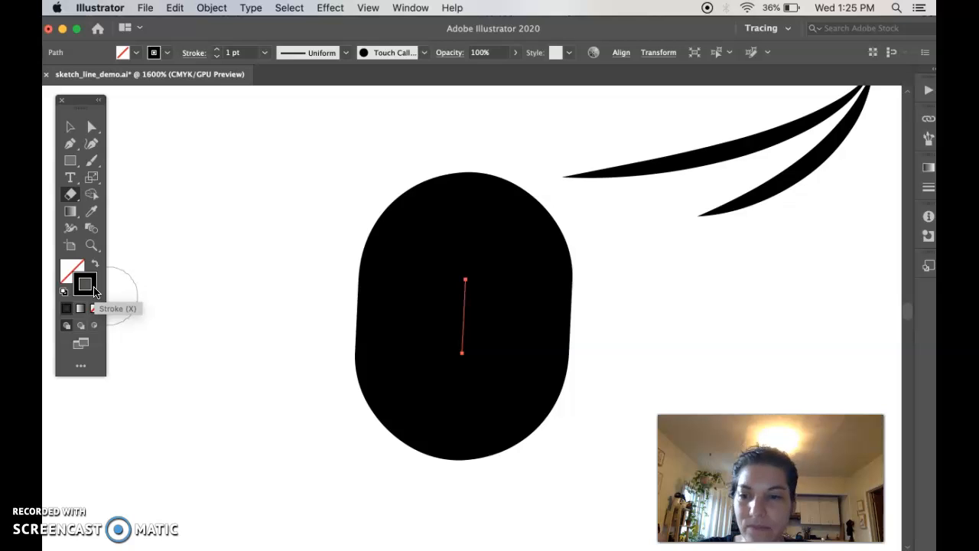
left_click(212, 7)
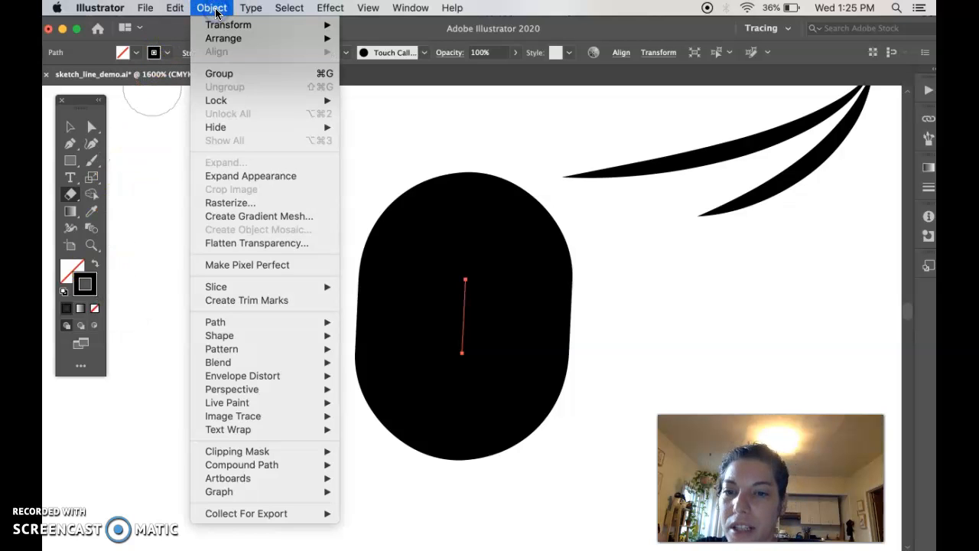
left_click(253, 322)
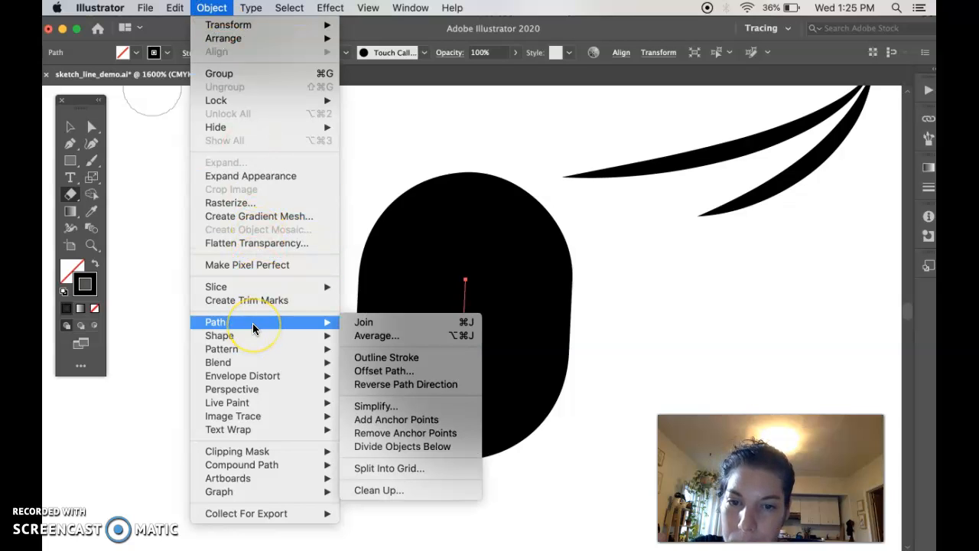
left_click(373, 358)
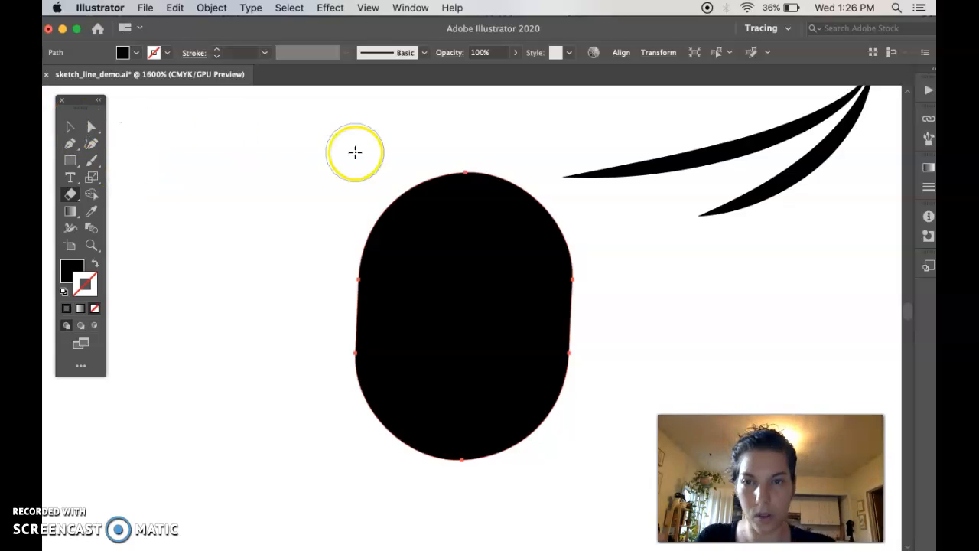
Step: Erase the upper half of the outlined oval, cutting directly into its filled shape
mouse_move(447, 143)
left_mouse_down()
mouse_move(428, 199)
mouse_move(369, 245)
mouse_move(368, 263)
mouse_move(474, 183)
mouse_move(530, 215)
mouse_move(582, 271)
mouse_move(451, 214)
mouse_move(402, 205)
mouse_move(542, 250)
left_mouse_up()
mouse_move(610, 326)
left_mouse_down()
mouse_move(609, 334)
mouse_move(446, 281)
mouse_move(509, 267)
left_mouse_up()
mouse_move(372, 262)
left_mouse_down()
mouse_move(489, 284)
mouse_move(589, 329)
left_mouse_up()
key("super+minus")
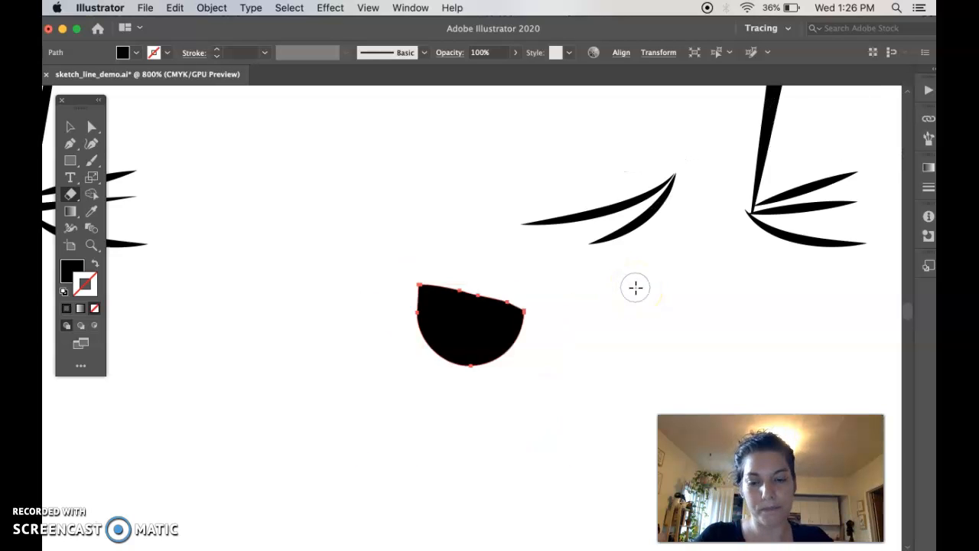
left_click(562, 305)
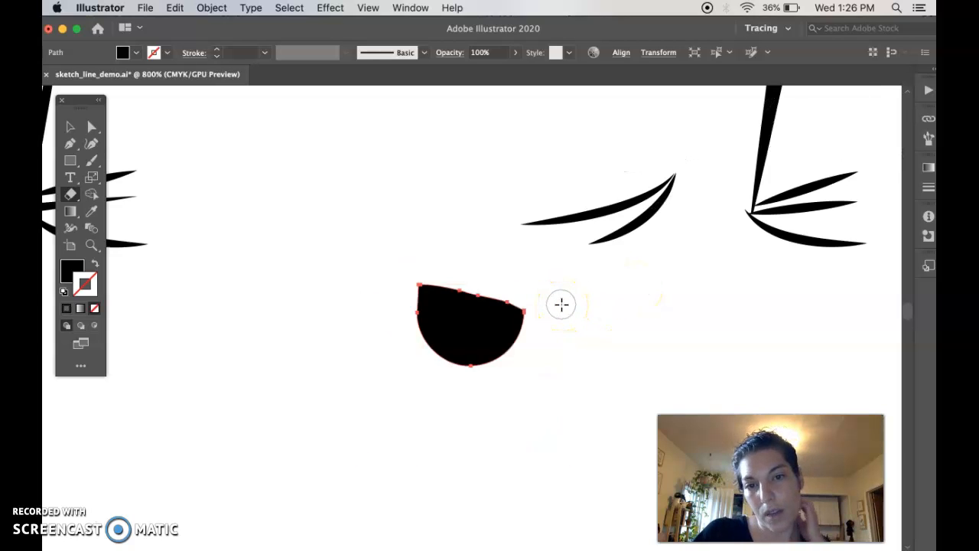
Step: Delete the leftover black half-oval below the penguins
key("super+minus")
key("super+minus")
key("super+minus")
key("super+minus")
key("v")
left_click(542, 332)
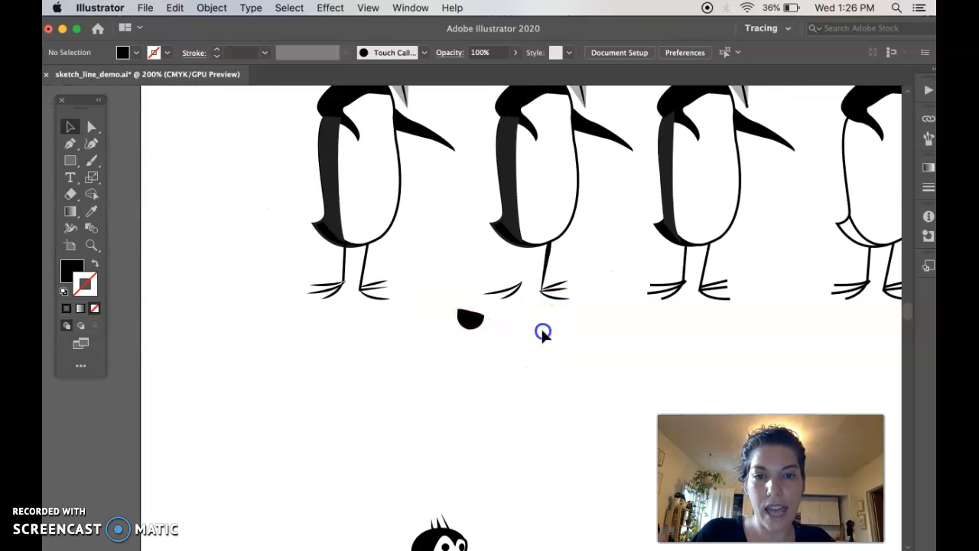
left_click_drag(478, 321, 417, 371)
key("Delete")
Step: Isolate the second penguin's grey beak path for editing
scroll(432, 413, "up", 3)
scroll(433, 413, "right", 1)
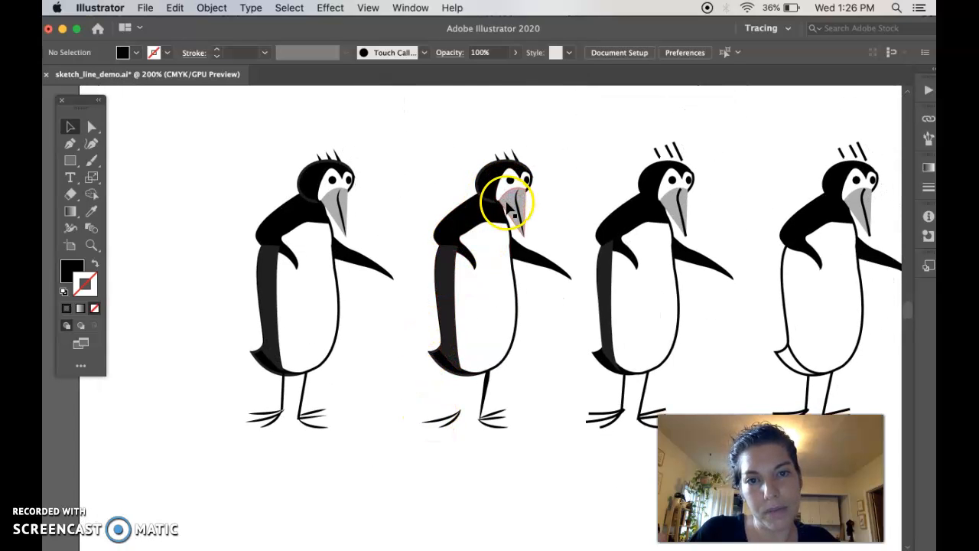
left_click(510, 206)
key("super+equal")
key("super+equal")
key("super+equal")
key("super+equal")
key("super+equal")
key("super+equal")
key("super+equal")
key("super+equal")
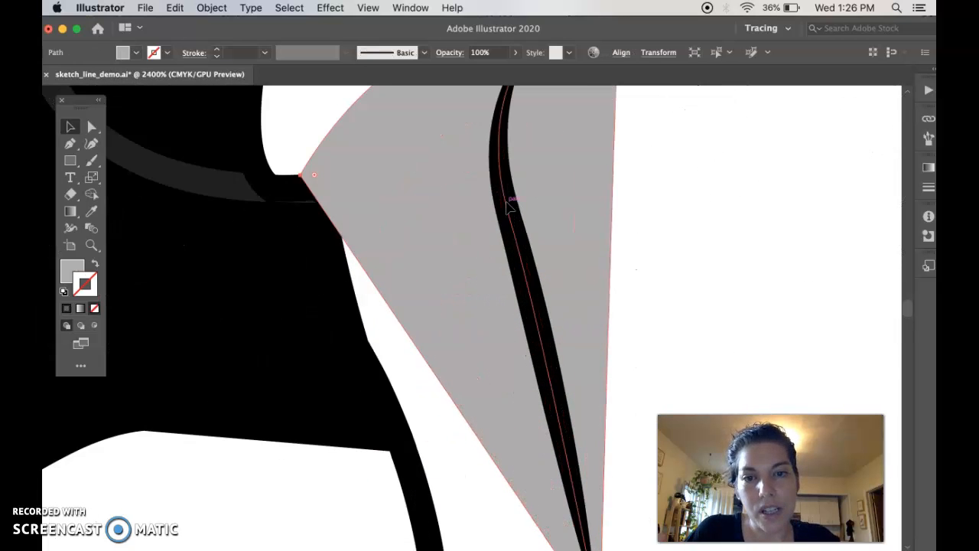
scroll(443, 331, "up", 1)
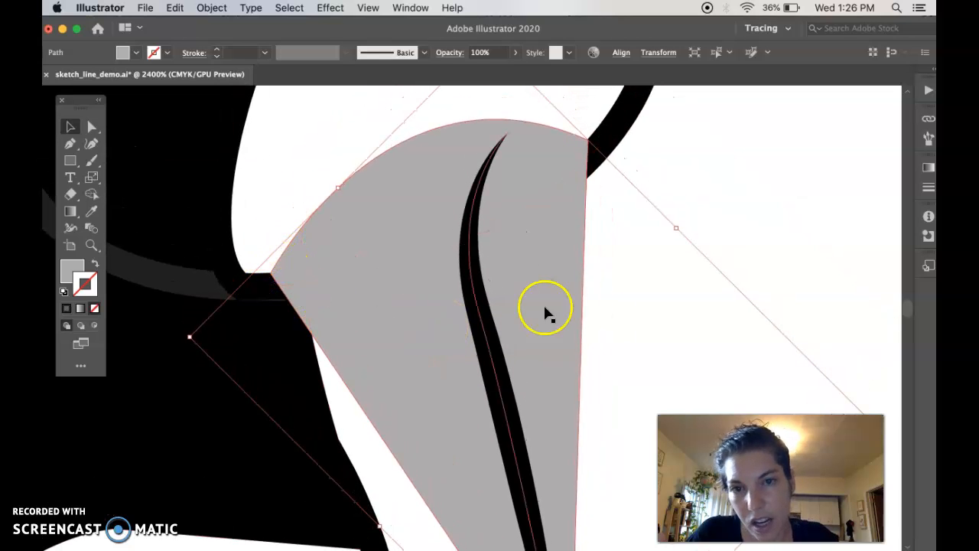
double_click(563, 275)
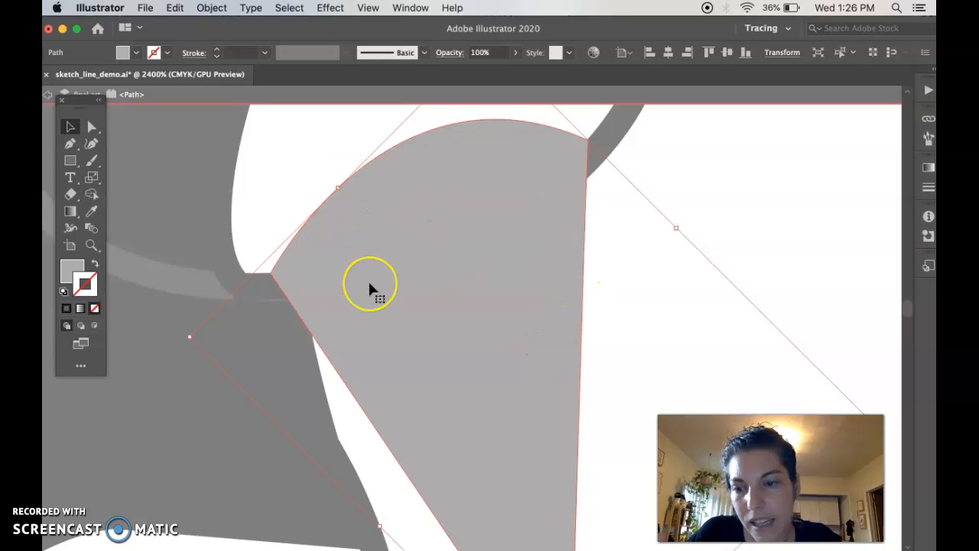
Step: Trim the upper part of the beak's right edge into an inward curve with the Eraser tool
key("shift+e")
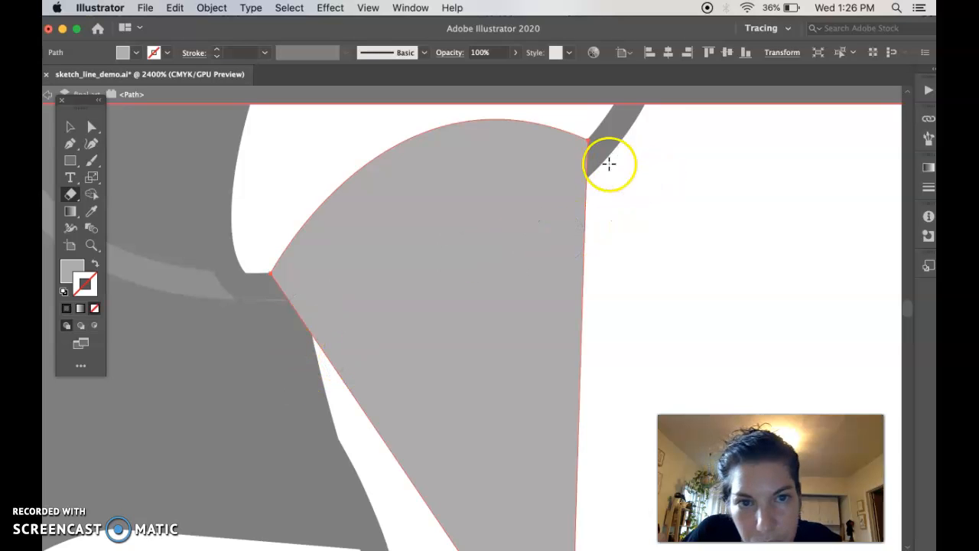
key("super+equal")
key("super+equal")
scroll(600, 141, "up", 5)
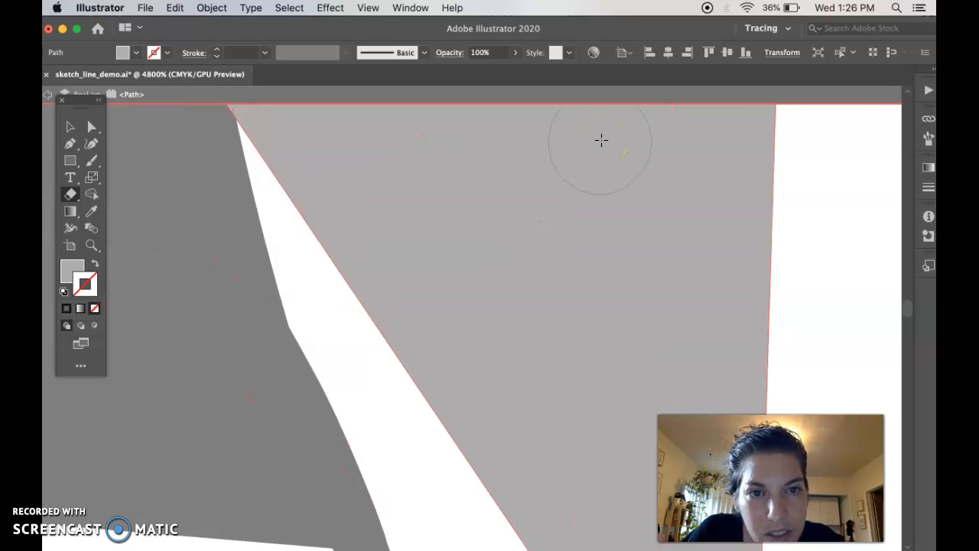
scroll(595, 141, "up", 1)
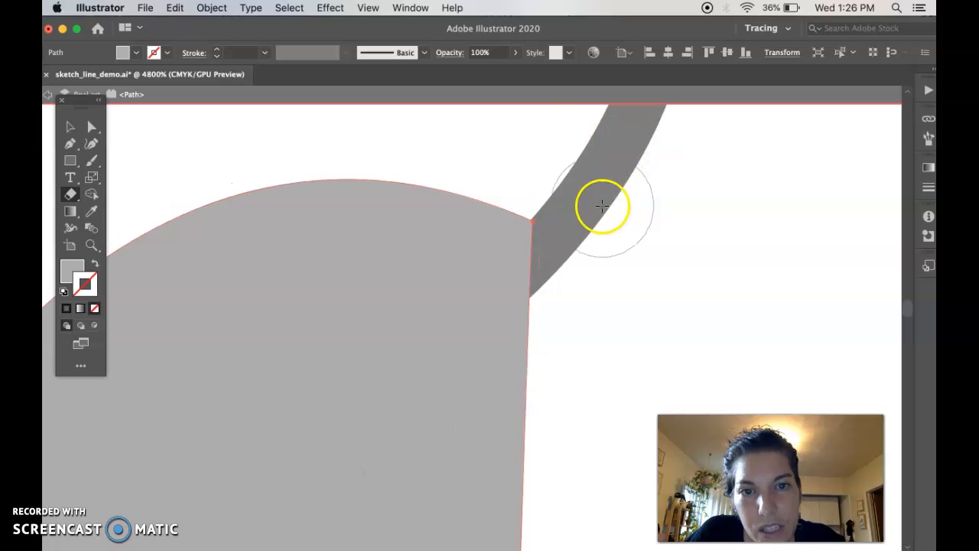
left_click(584, 215)
mouse_move(585, 215)
left_mouse_down()
mouse_move(556, 290)
mouse_move(532, 414)
mouse_move(533, 471)
mouse_move(566, 530)
left_mouse_up()
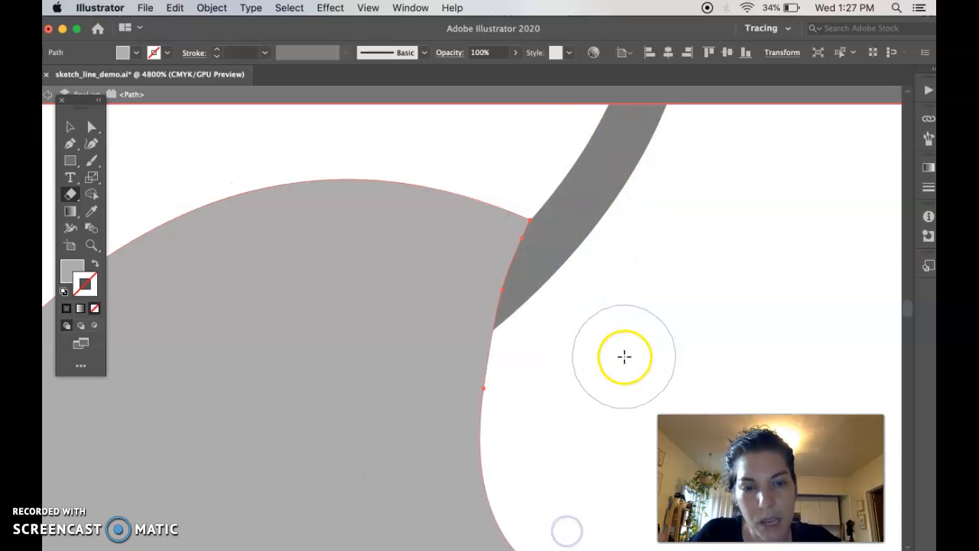
Step: Erase a thin strip along the rest of the beak's right edge down to its tip
key("super+minus")
key("super+minus")
key("super+minus")
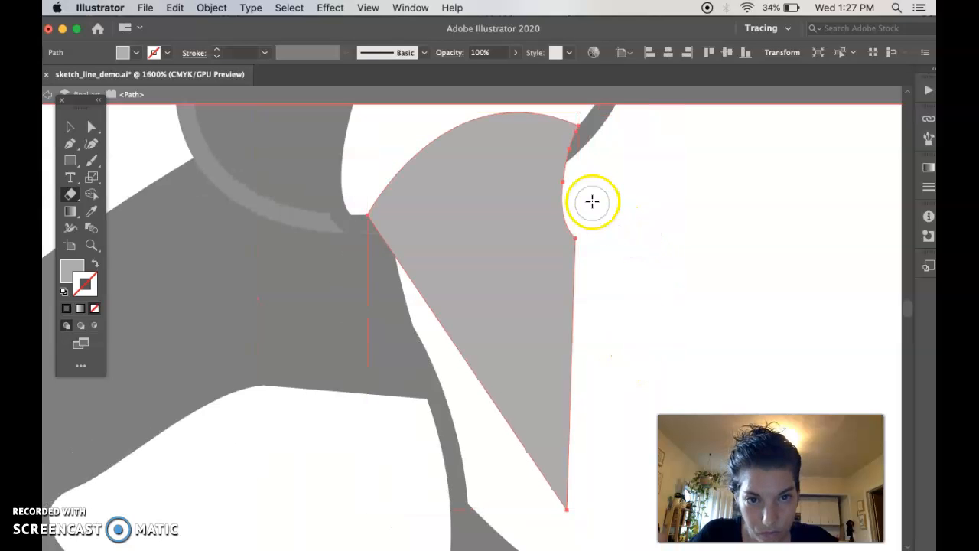
left_click_drag(577, 266, 566, 527)
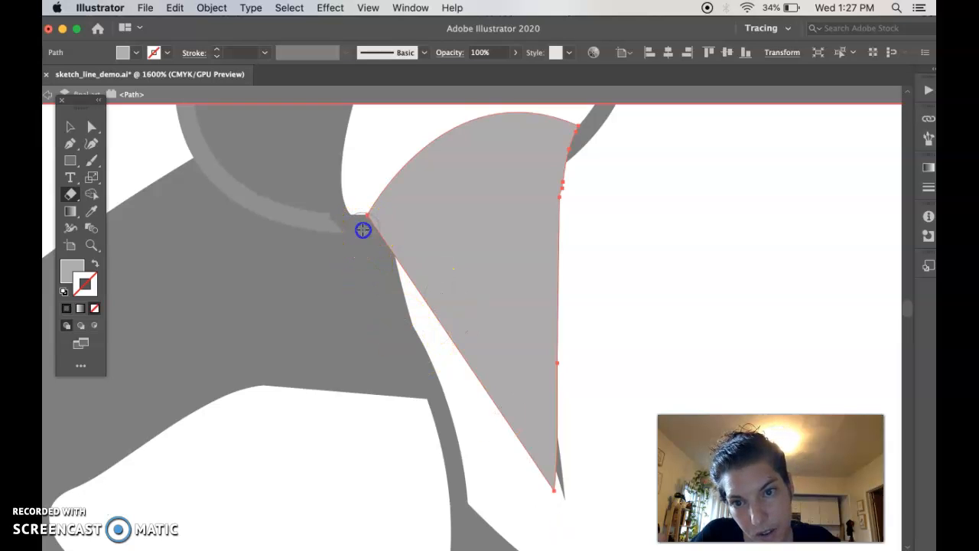
Step: Erase along the beak's left edge to give it a curved contour, and deselect the shape
mouse_move(395, 253)
left_mouse_down()
mouse_move(444, 316)
mouse_move(487, 402)
left_mouse_up()
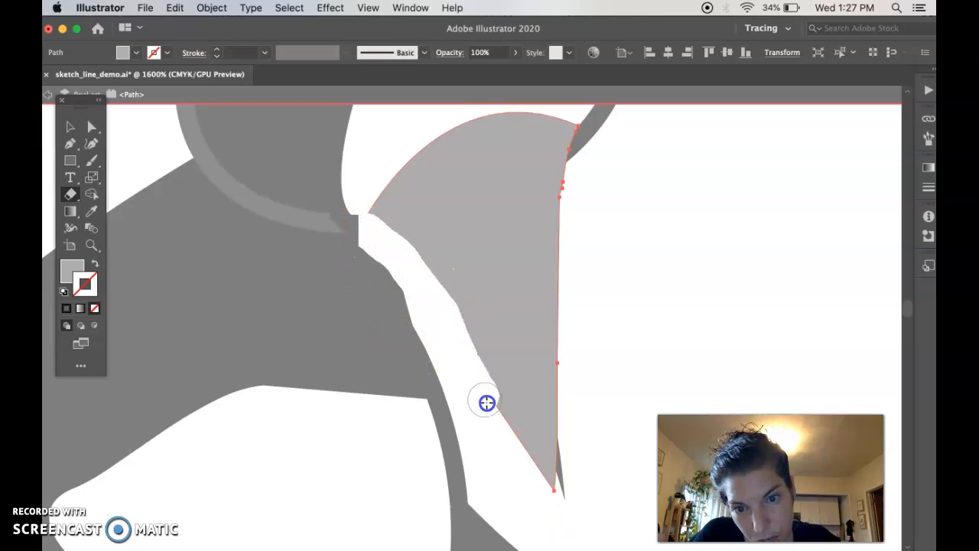
key("v")
left_click(607, 393)
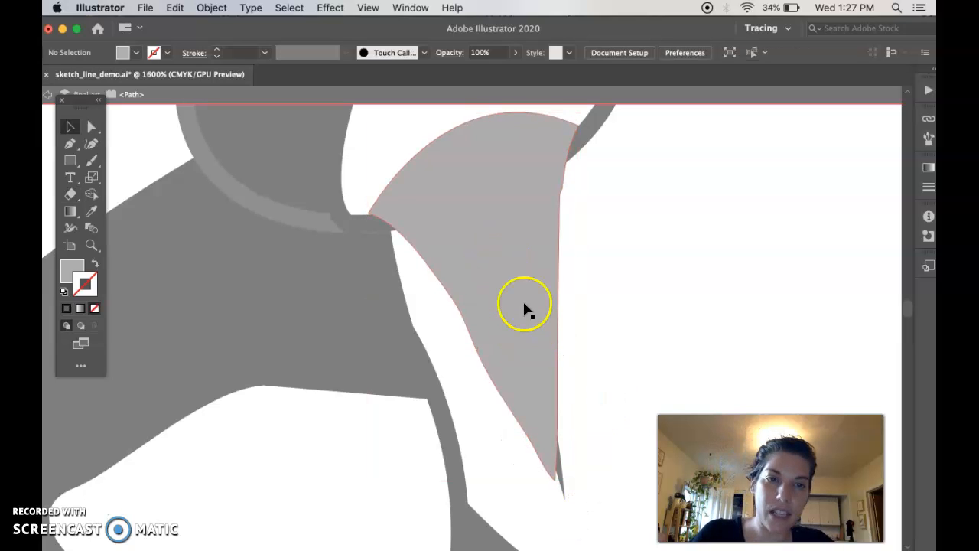
Step: Trim the beak's upper-right corner further with the Eraser tool and leave isolation mode
left_click(563, 306)
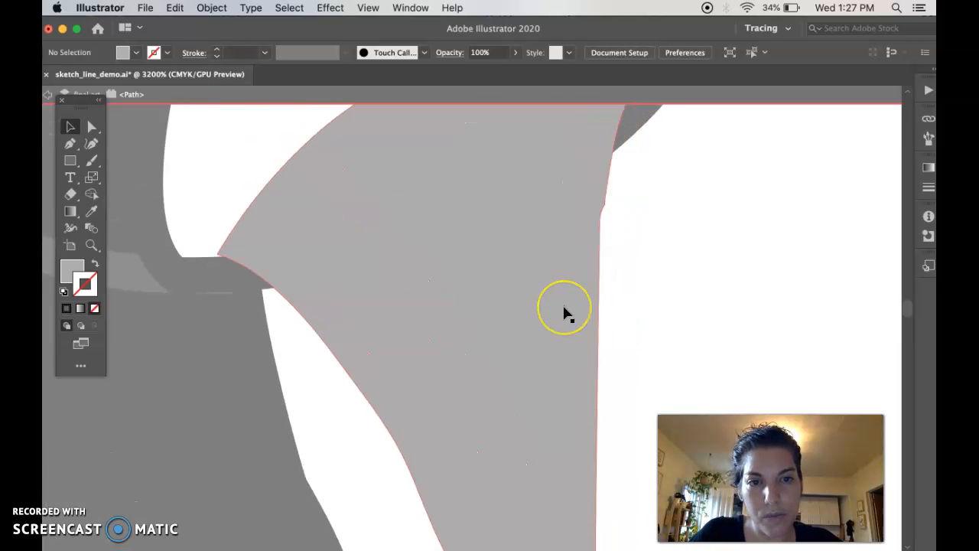
scroll(564, 306, "up", 1)
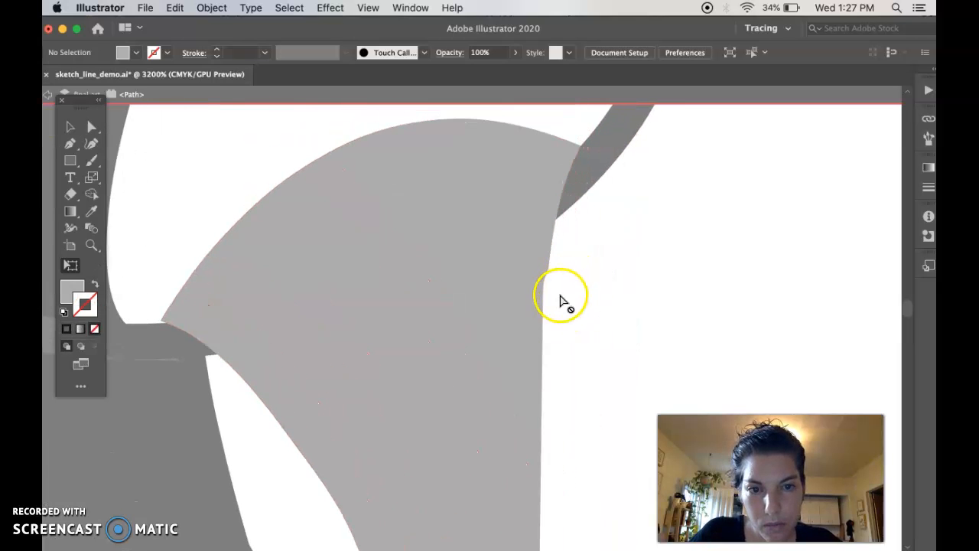
key("shift+e")
mouse_move(581, 286)
left_mouse_down()
mouse_move(574, 293)
mouse_move(579, 183)
mouse_move(605, 132)
left_mouse_up()
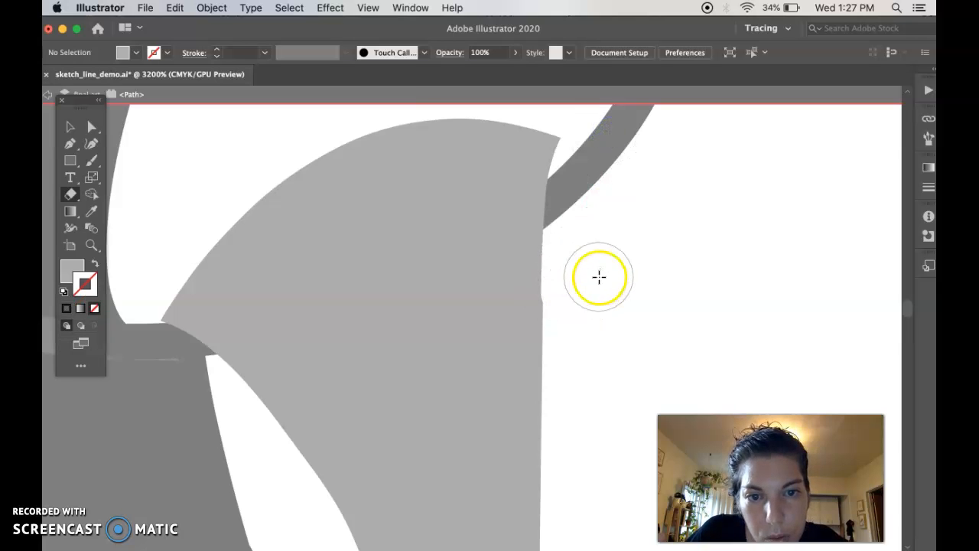
left_click_drag(573, 307, 575, 322)
key("ctrl+z")
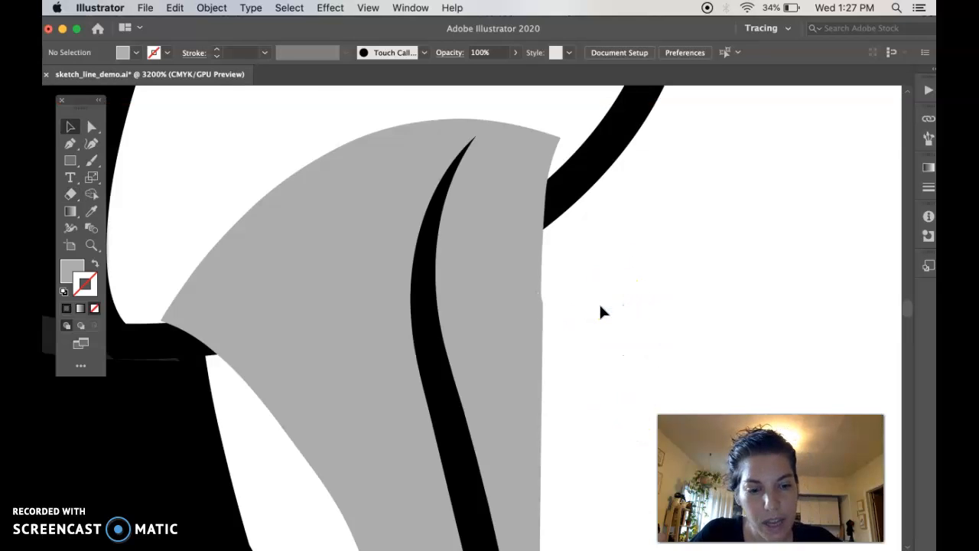
Step: Resize the black mouth line so its lower end meets the tip of the trimmed beak
key("super+minus")
scroll(562, 286, "down", 3)
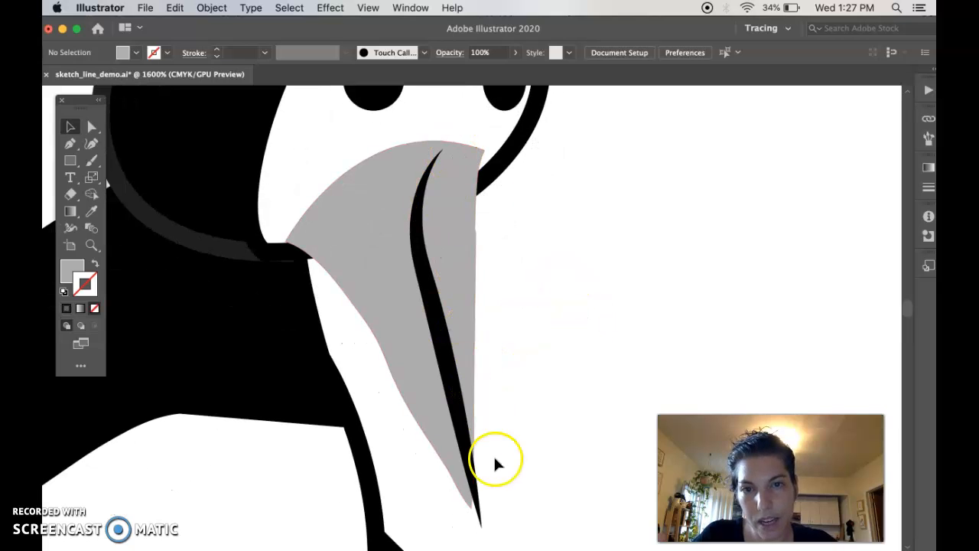
left_click(436, 315)
left_click_drag(477, 522, 472, 513)
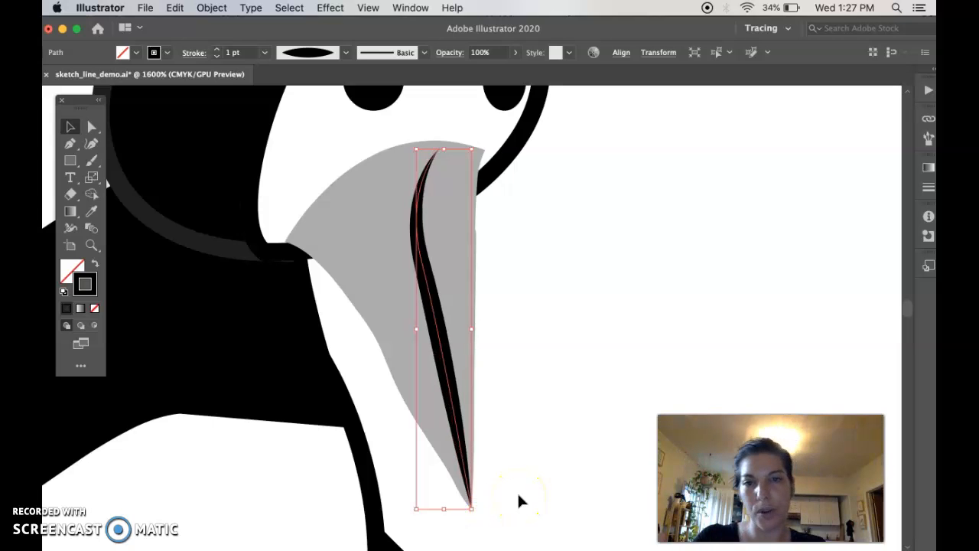
left_click(558, 398)
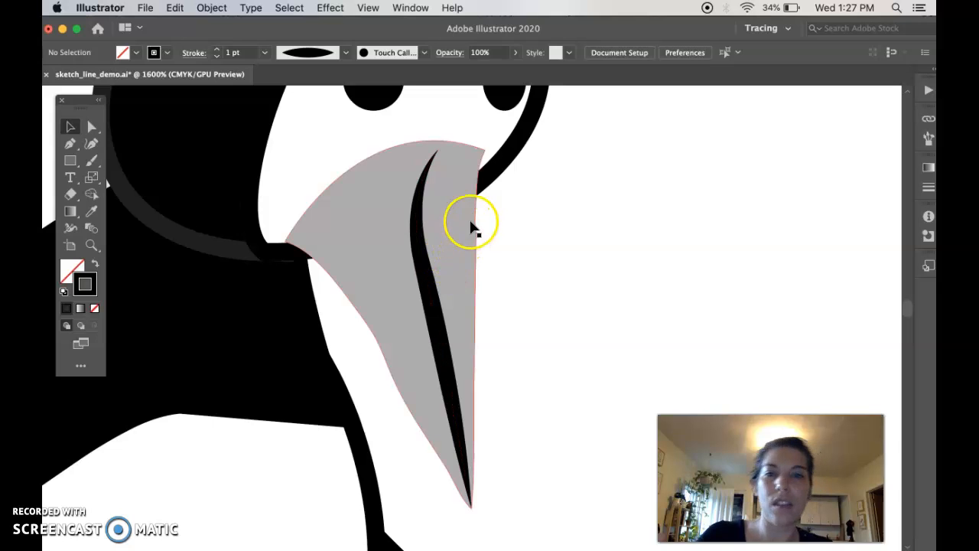
Step: Remove the anchor points forming the notch on the beak's right edge with the Pen tool
key("super+equal")
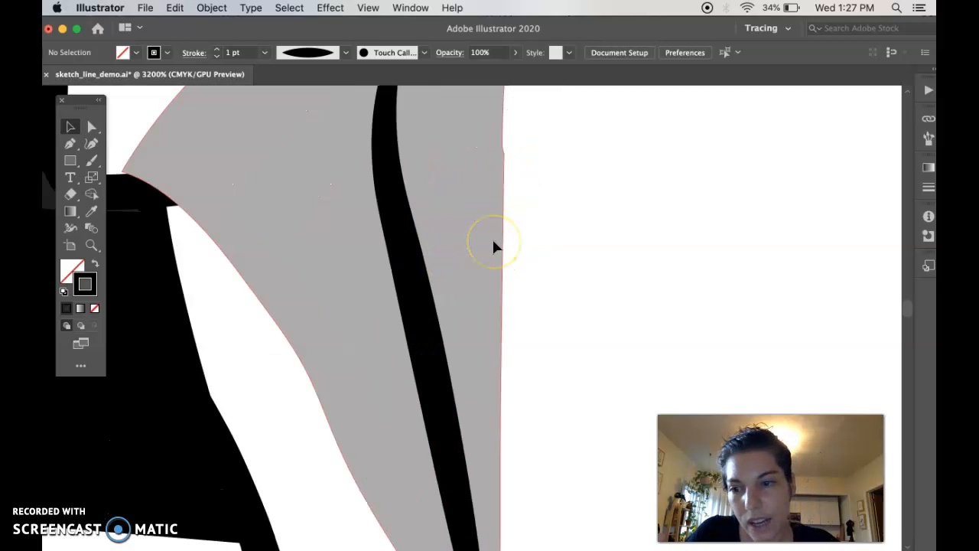
key("super+equal")
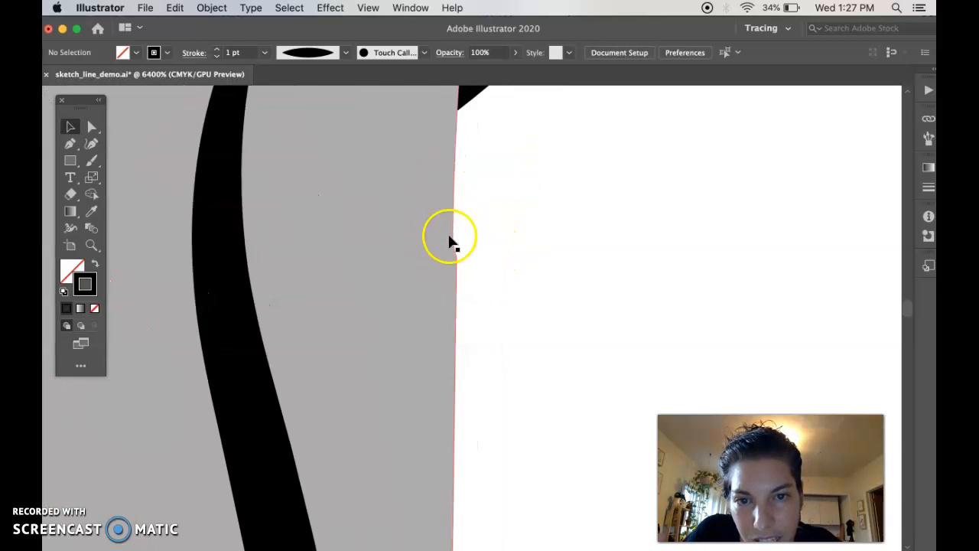
left_click(448, 241)
scroll(539, 270, "up", 5)
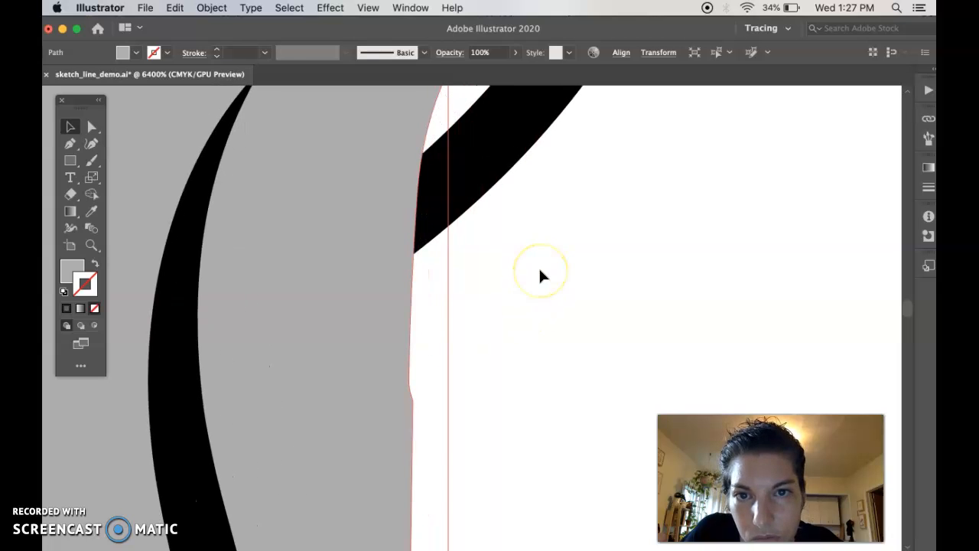
key("a")
left_click(389, 335)
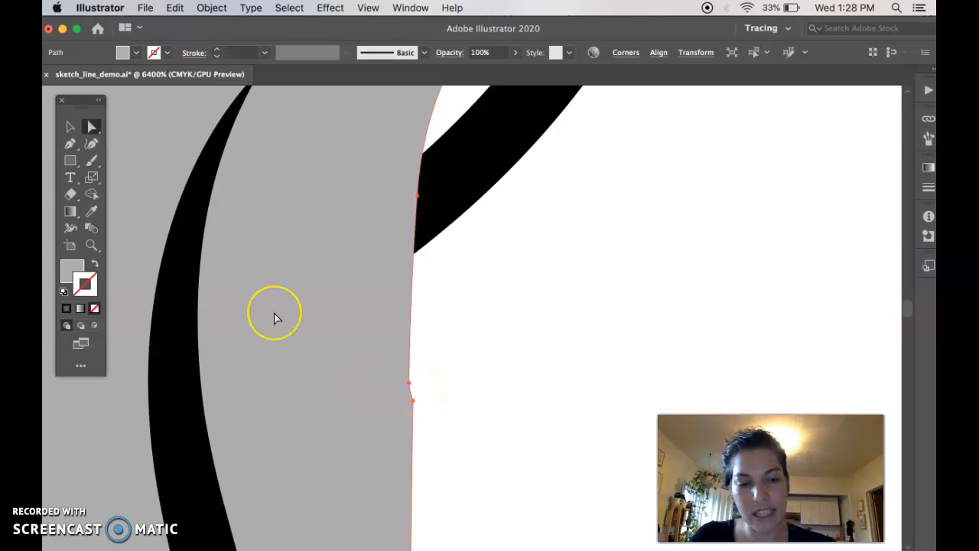
key("p")
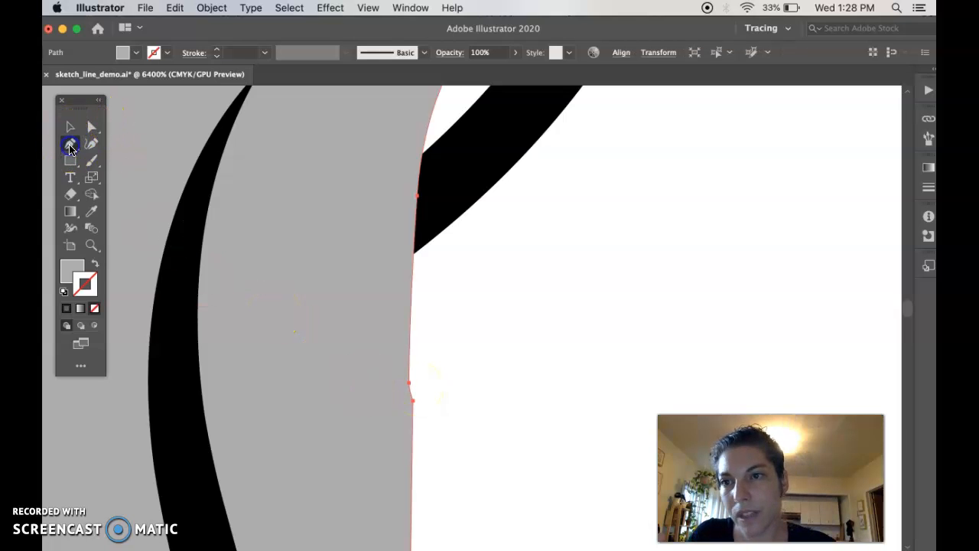
left_click_drag(70, 148, 109, 142)
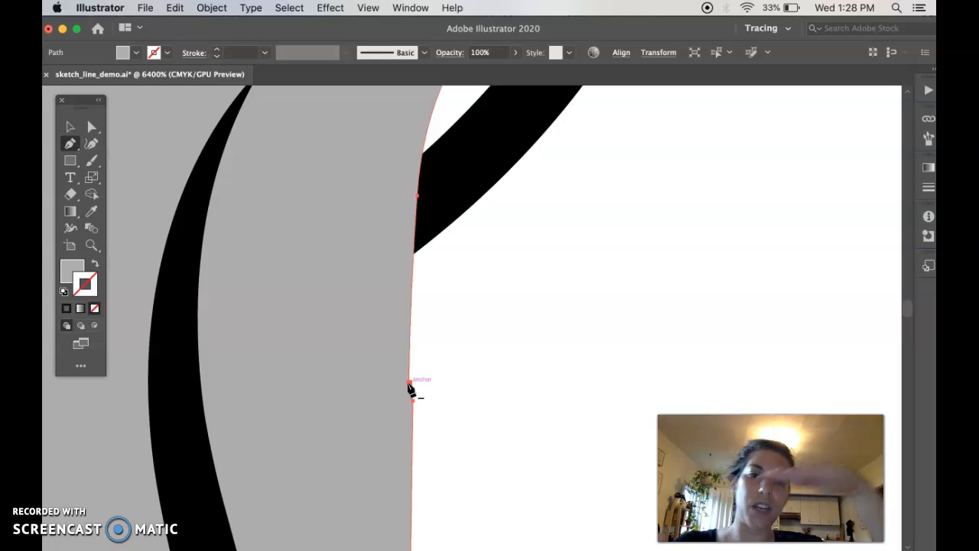
left_click(408, 383)
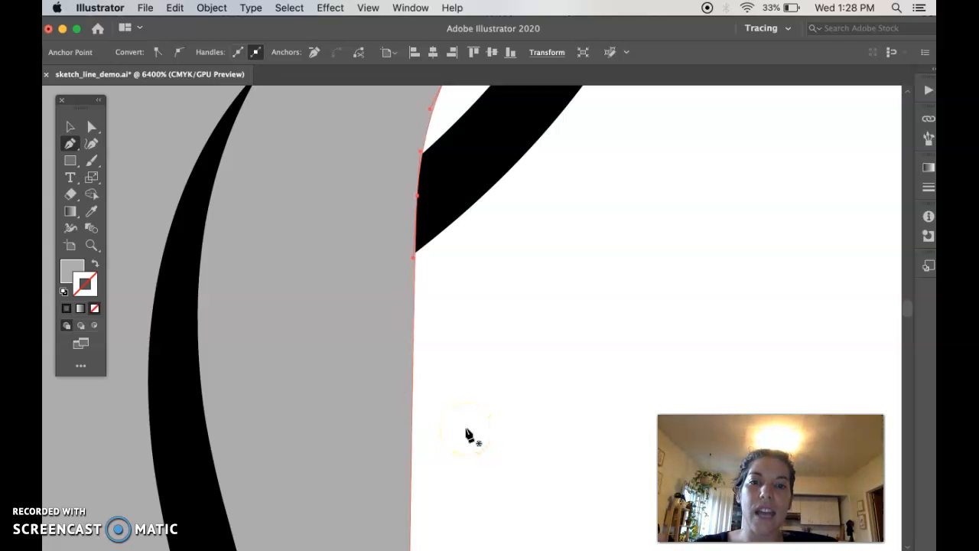
Step: Delete the surplus anchor points on the lower part of the beak's right edge and deselect the beak
scroll(469, 435, "down", 3)
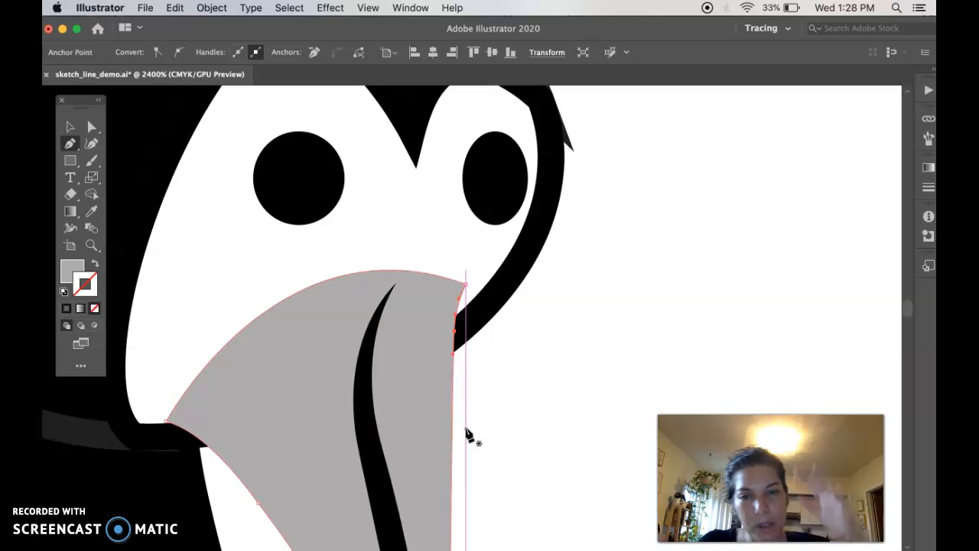
scroll(469, 434, "down", 5)
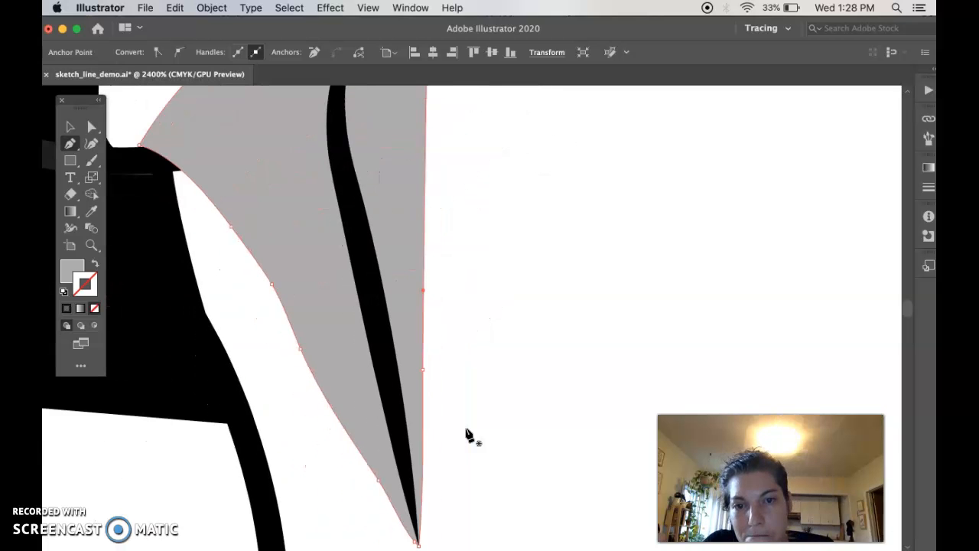
left_click(423, 370)
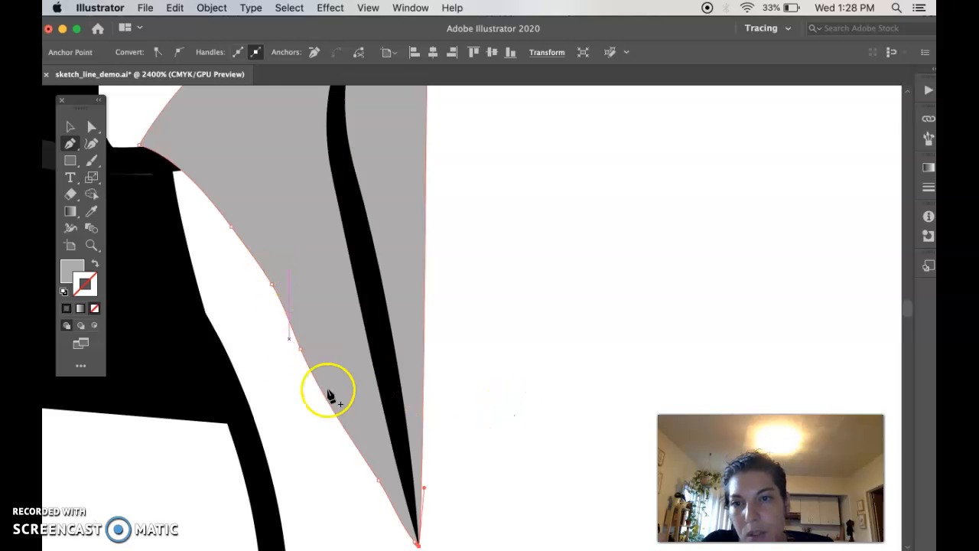
key("v")
left_click(498, 372)
Step: Examine the refined beak at full-figure scale and compare it with the neighbouring penguins
scroll(502, 360, "up", 3)
scroll(502, 360, "down", 4)
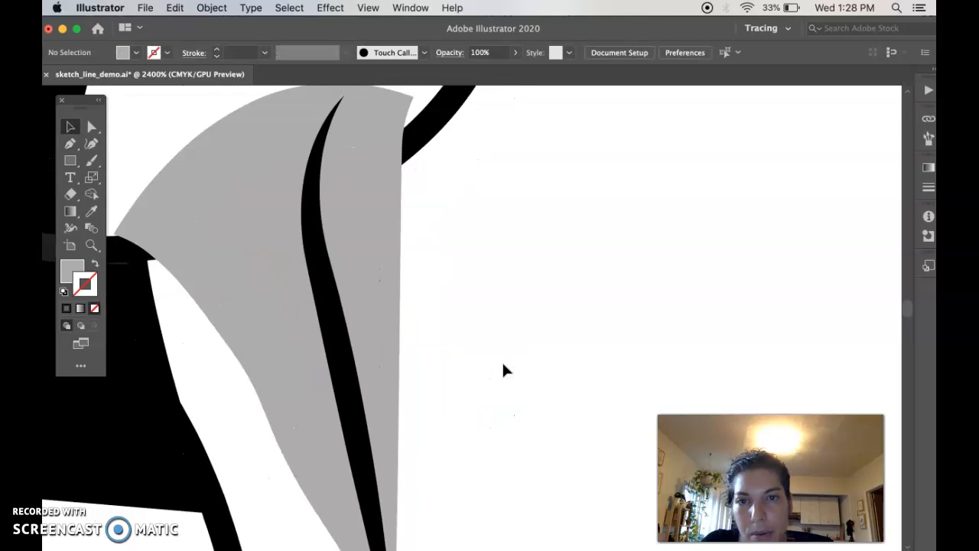
key("super+minus")
key("super+minus")
key("super+minus")
key("super+minus")
key("super+minus")
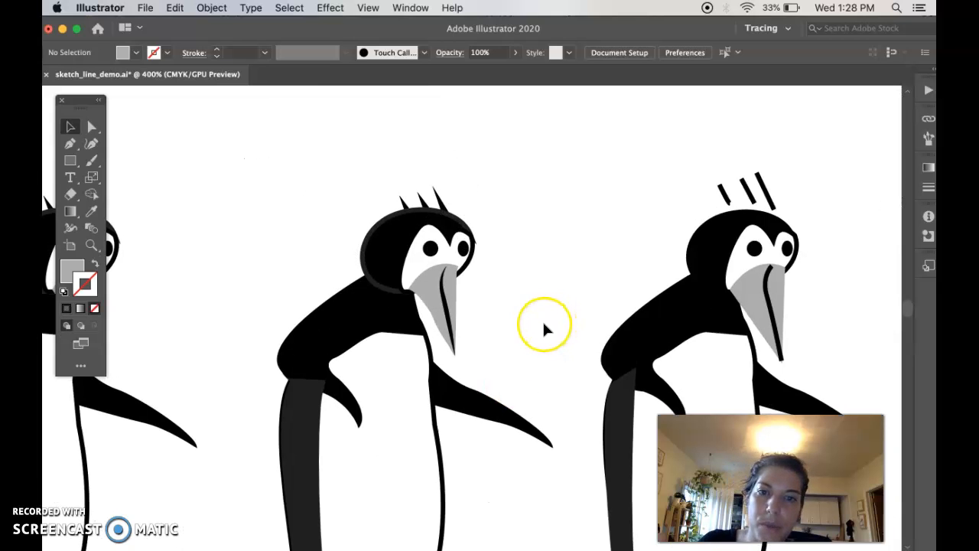
scroll(542, 319, "right", 5)
left_click(501, 316)
left_click(437, 278)
left_click(483, 411)
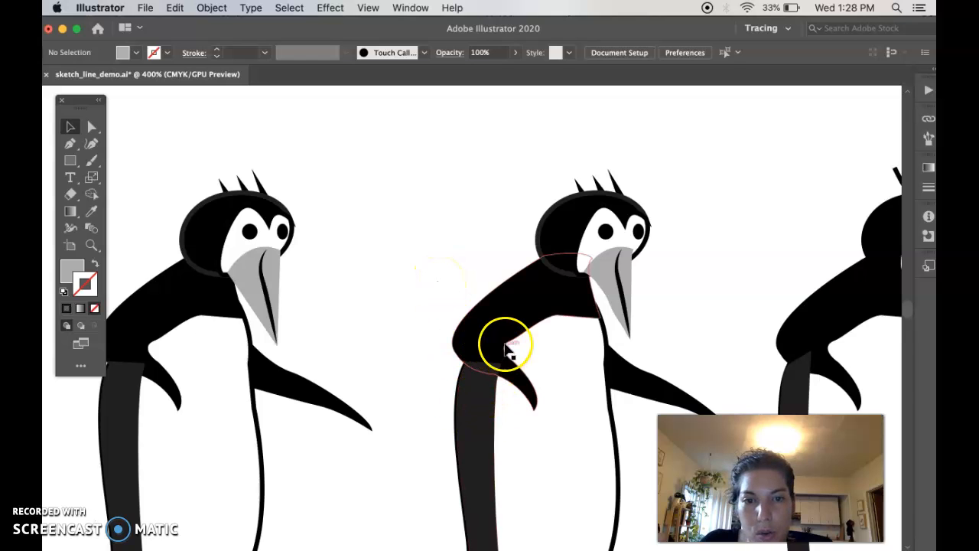